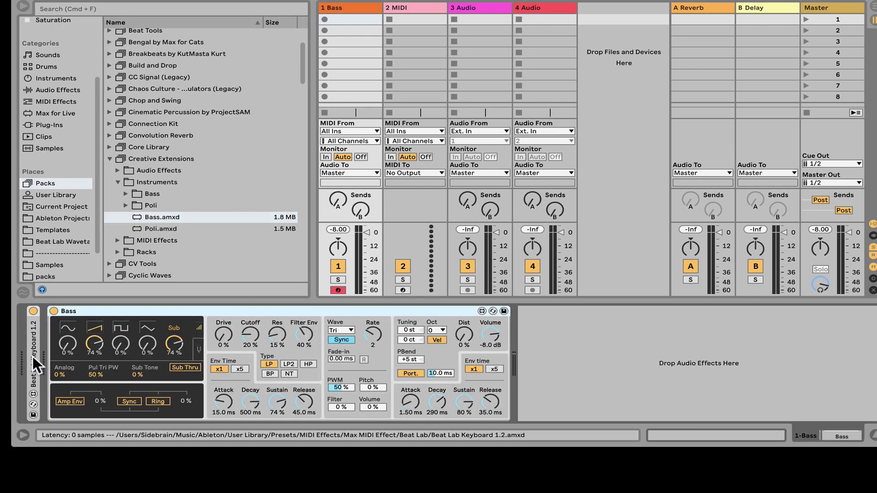
Unfold the Beat Lab Keyboard device, open its large floating keyboard, and fold the device again
{"action": "double_click", "coordinate": [33, 363]}
{"action": "left_click", "coordinate": [56, 405]}
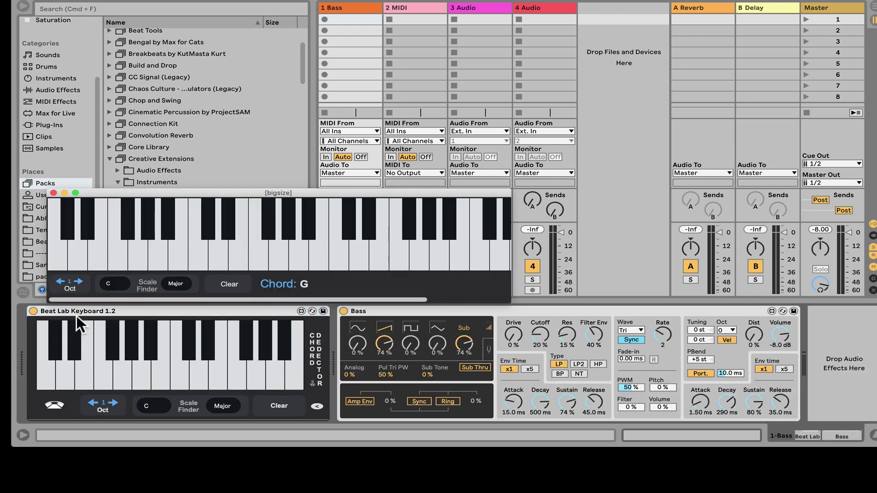
{"action": "double_click", "coordinate": [78, 311]}
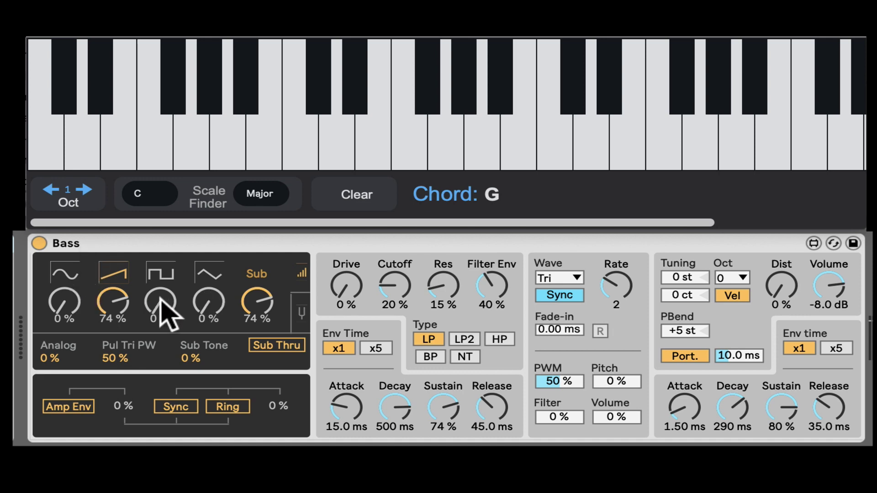
Set the Bass square oscillator level to 32% and the triangle level to 31%, and raise the sine level
{"action": "mouse_move", "coordinate": [160, 313]}
{"action": "left_mouse_down"}
{"action": "mouse_move", "coordinate": [161, 256]}
{"action": "mouse_move", "coordinate": [161, 319]}
{"action": "left_mouse_up"}
{"action": "left_click_drag", "start_coordinate": [206, 296], "coordinate": [264, 315]}
{"action": "left_click", "coordinate": [247, 297]}
{"action": "left_click", "coordinate": [202, 358]}
{"action": "mouse_move", "coordinate": [198, 362]}
{"action": "left_mouse_down"}
{"action": "mouse_move", "coordinate": [198, 311]}
{"action": "mouse_move", "coordinate": [202, 364]}
{"action": "left_mouse_up"}
{"action": "left_click_drag", "start_coordinate": [209, 303], "coordinate": [209, 287]}
{"action": "left_click_drag", "start_coordinate": [171, 312], "coordinate": [171, 297]}
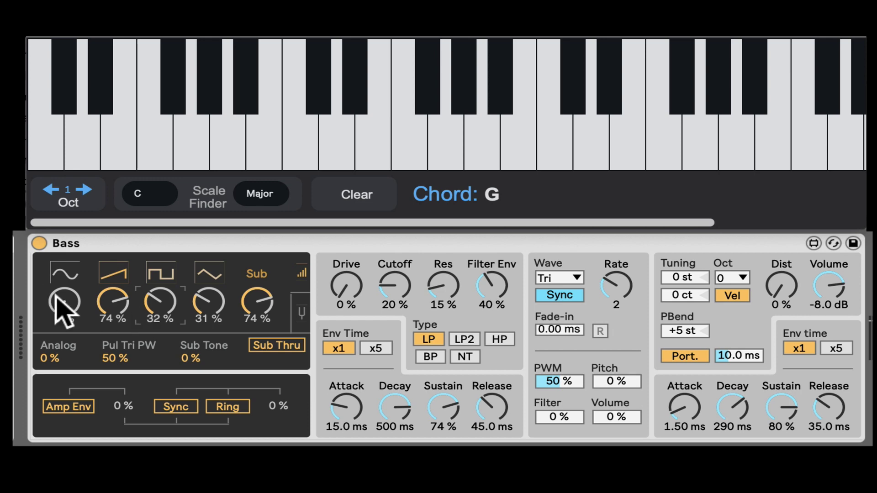
{"action": "left_click_drag", "start_coordinate": [64, 309], "coordinate": [64, 297]}
Try detuning the individual oscillators in the tuning view and reset them to 0 ct
{"action": "left_click", "coordinate": [303, 313]}
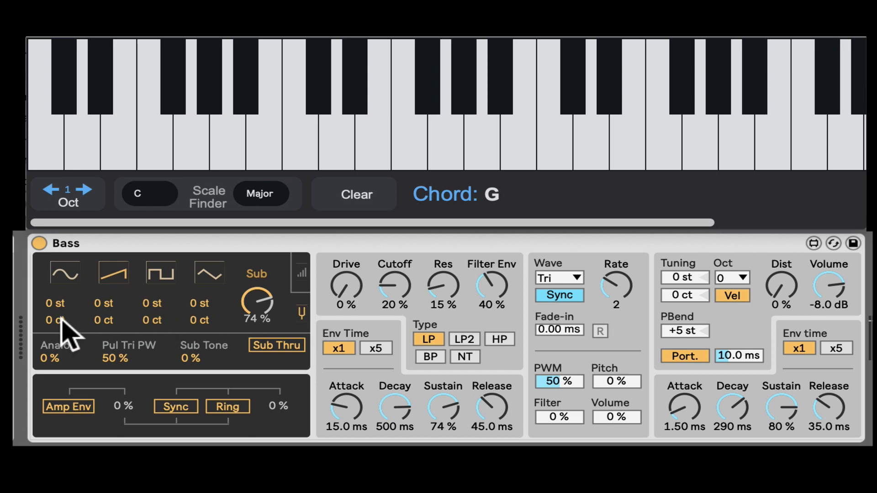
{"action": "left_click_drag", "start_coordinate": [61, 319], "coordinate": [61, 292]}
{"action": "left_click_drag", "start_coordinate": [141, 318], "coordinate": [140, 303]}
{"action": "left_click", "coordinate": [118, 302]}
{"action": "double_click", "coordinate": [163, 319]}
{"action": "double_click", "coordinate": [50, 321]}
{"action": "left_click", "coordinate": [52, 305]}
Transpose the saw oscillator to +4 st, the square to +7 st and the triangle to +10 st
{"action": "left_click", "coordinate": [110, 305]}
{"action": "type", "text": "4"}
{"action": "key", "text": "Return"}
{"action": "left_click", "coordinate": [160, 304]}
{"action": "type", "text": "7"}
{"action": "key", "text": "Return"}
{"action": "left_click", "coordinate": [199, 303]}
{"action": "type", "text": "10"}
{"action": "key", "text": "Return"}
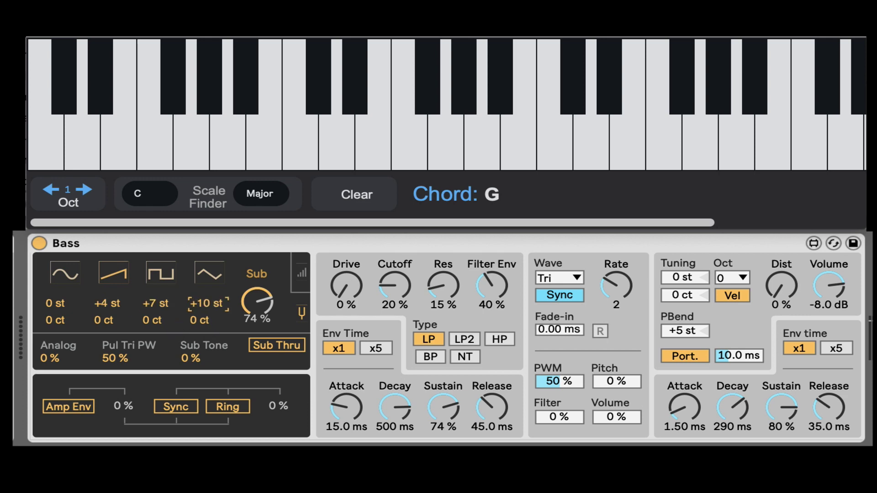
{"action": "key", "text": "Up"}
Reset the triangle, square and saw oscillators' transposition to 0 st
{"action": "double_click", "coordinate": [203, 303]}
{"action": "double_click", "coordinate": [165, 304]}
{"action": "double_click", "coordinate": [106, 304]}
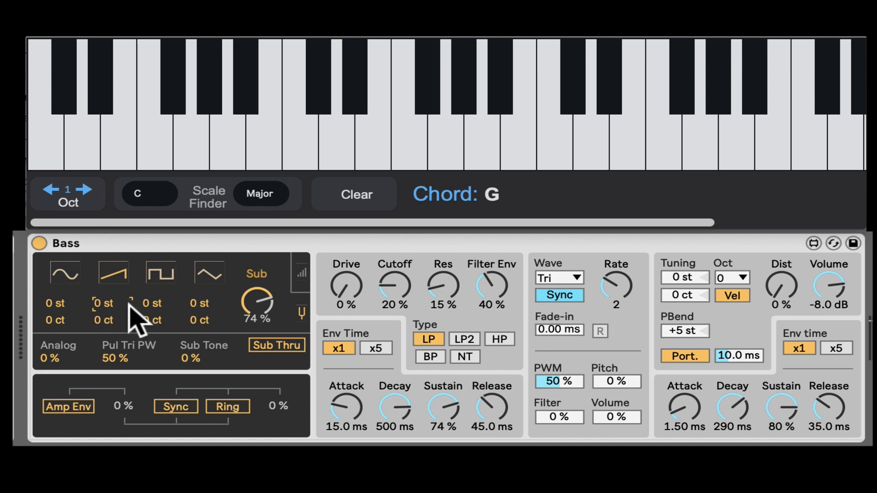
Set the oscillators' Analog amount to 100%
{"action": "left_click", "coordinate": [52, 358]}
{"action": "left_click_drag", "start_coordinate": [51, 358], "coordinate": [52, 349]}
{"action": "left_click_drag", "start_coordinate": [51, 359], "coordinate": [51, 322]}
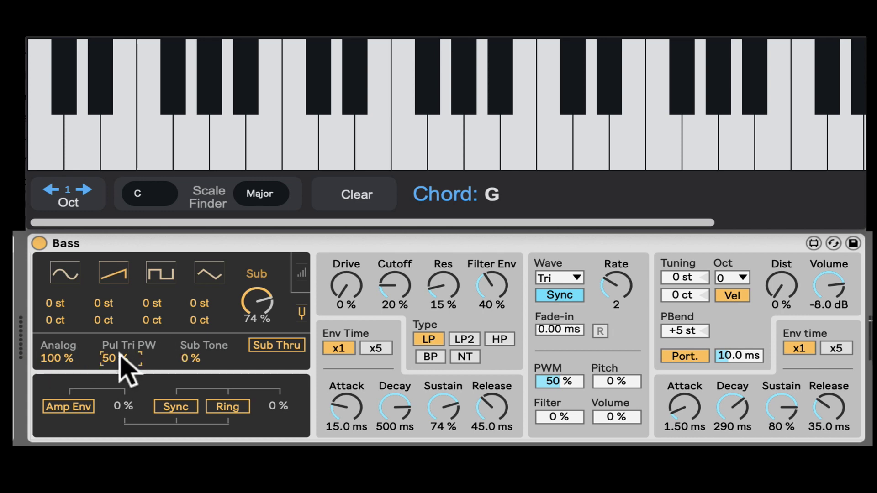
Return to the oscillator levels and set saw and sine to 0%, triangle to 3% and square to 90%
{"action": "left_click", "coordinate": [297, 277]}
{"action": "left_click_drag", "start_coordinate": [116, 299], "coordinate": [117, 347]}
{"action": "left_click_drag", "start_coordinate": [73, 295], "coordinate": [73, 333]}
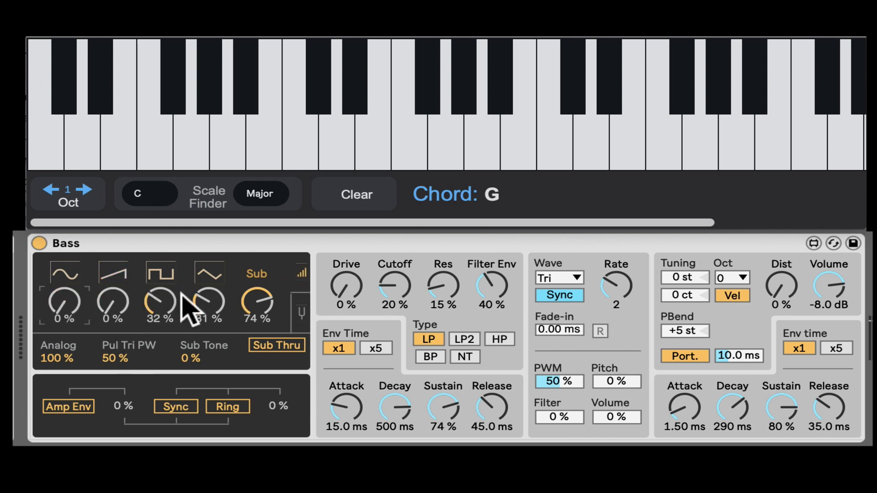
{"action": "left_click_drag", "start_coordinate": [203, 302], "coordinate": [203, 322]}
{"action": "left_click_drag", "start_coordinate": [160, 302], "coordinate": [160, 280]}
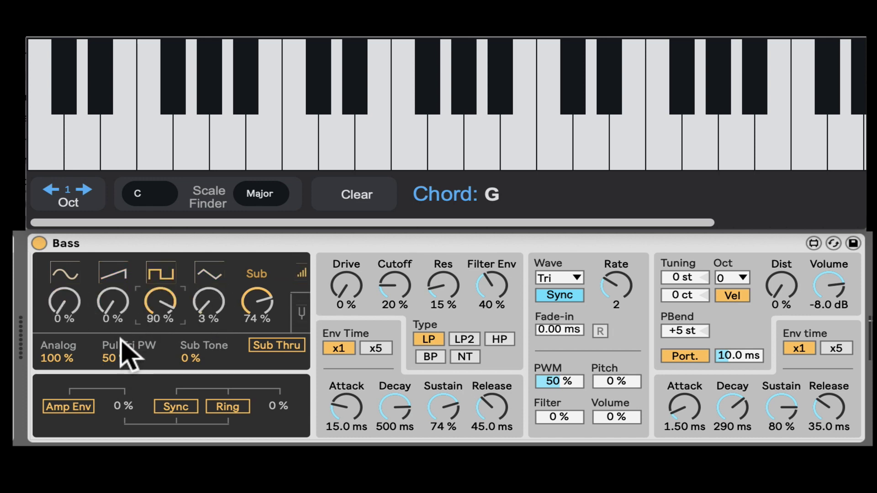
Set Pul Tri PW to 40%, open the filter Cutoff to 53%, and readjust the pulse width
{"action": "left_click_drag", "start_coordinate": [117, 361], "coordinate": [117, 355]}
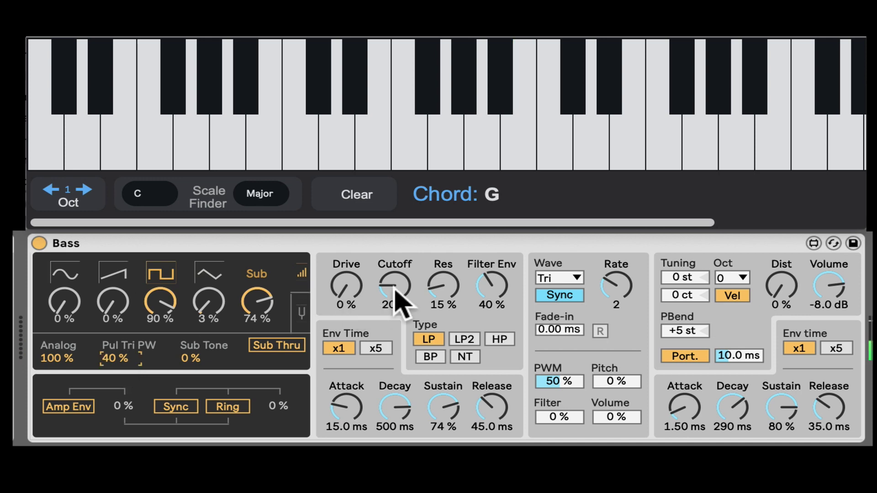
{"action": "left_click_drag", "start_coordinate": [396, 288], "coordinate": [395, 269]}
{"action": "mouse_move", "coordinate": [114, 358]}
{"action": "left_mouse_down"}
{"action": "mouse_move", "coordinate": [114, 344]}
{"action": "mouse_move", "coordinate": [117, 361]}
{"action": "left_mouse_up"}
Set the square level to 6%, the triangle level to 1% and Pul Tri PW to 10%
{"action": "left_click_drag", "start_coordinate": [153, 305], "coordinate": [153, 344]}
{"action": "left_click_drag", "start_coordinate": [203, 301], "coordinate": [203, 258]}
{"action": "mouse_move", "coordinate": [114, 360]}
{"action": "left_mouse_down"}
{"action": "mouse_move", "coordinate": [114, 350]}
{"action": "mouse_move", "coordinate": [115, 358]}
{"action": "left_mouse_up"}
{"action": "mouse_move", "coordinate": [210, 308]}
{"action": "left_mouse_down"}
{"action": "mouse_move", "coordinate": [210, 329]}
{"action": "mouse_move", "coordinate": [210, 309]}
{"action": "left_mouse_up"}
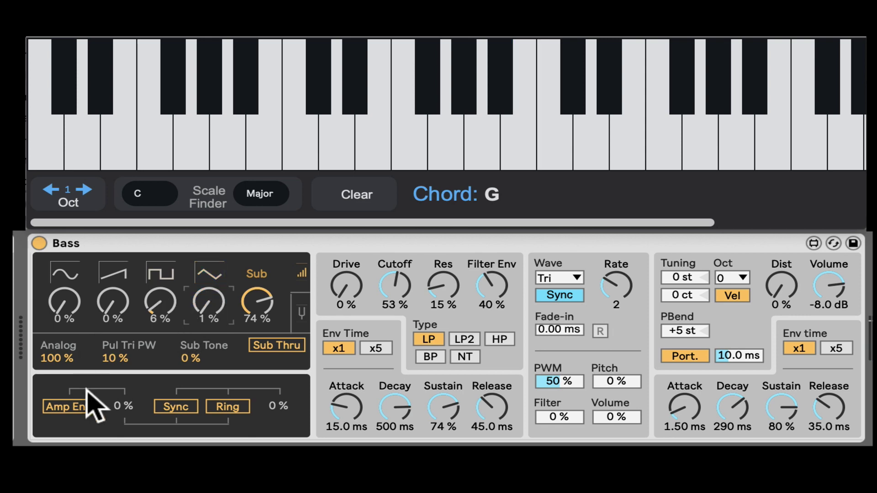
Try the Ring and Sync oscillator modulation modes, setting the amount to 48% with Sync active
{"action": "left_click", "coordinate": [174, 406]}
{"action": "left_click", "coordinate": [230, 406]}
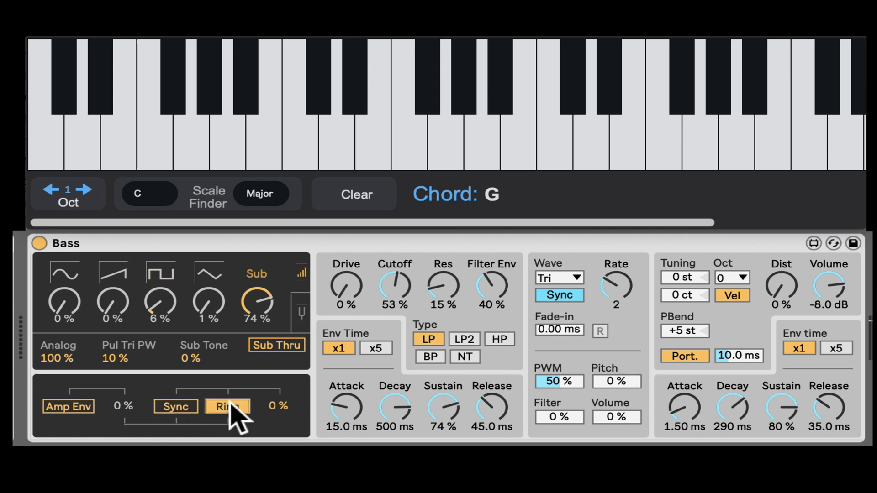
{"action": "left_click", "coordinate": [173, 406]}
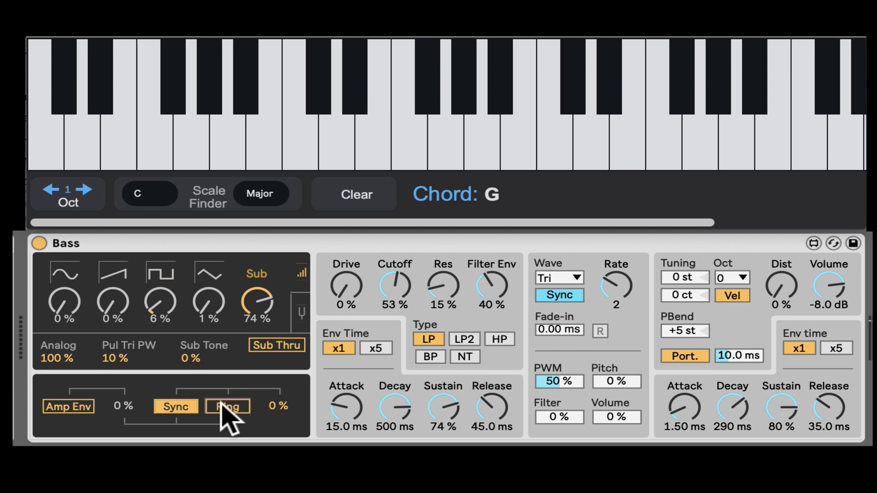
{"action": "left_click_drag", "start_coordinate": [278, 406], "coordinate": [278, 385]}
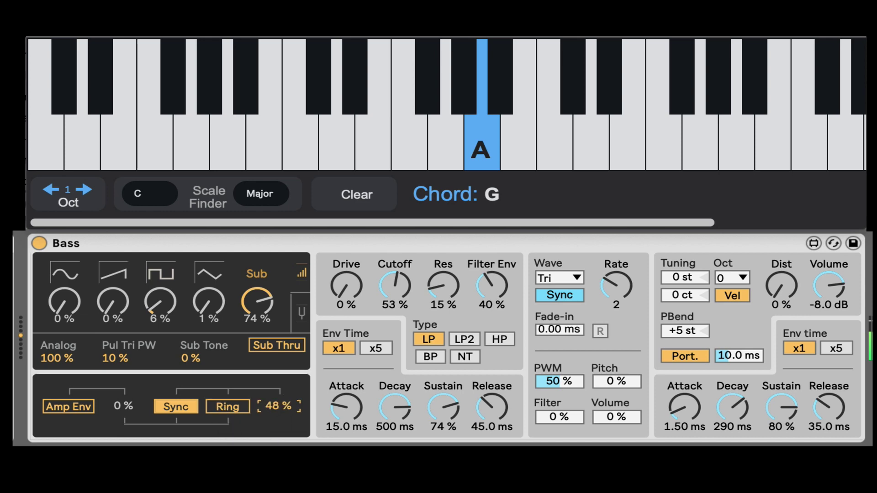
Switch from Sync to Ring modulation, vary its amount, and turn Ring off
{"action": "left_click", "coordinate": [175, 407]}
{"action": "left_click", "coordinate": [239, 406]}
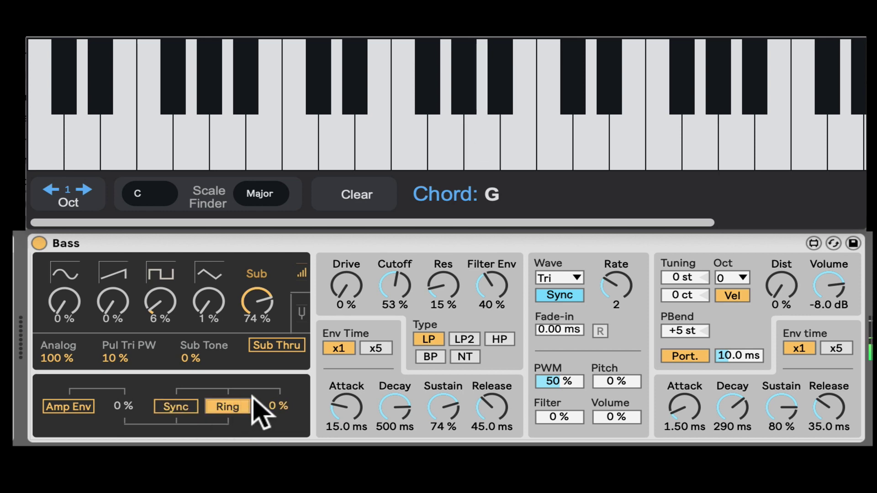
{"action": "mouse_move", "coordinate": [278, 406]}
{"action": "left_mouse_down"}
{"action": "mouse_move", "coordinate": [278, 363]}
{"action": "mouse_move", "coordinate": [278, 409]}
{"action": "left_mouse_up"}
{"action": "left_click", "coordinate": [246, 408]}
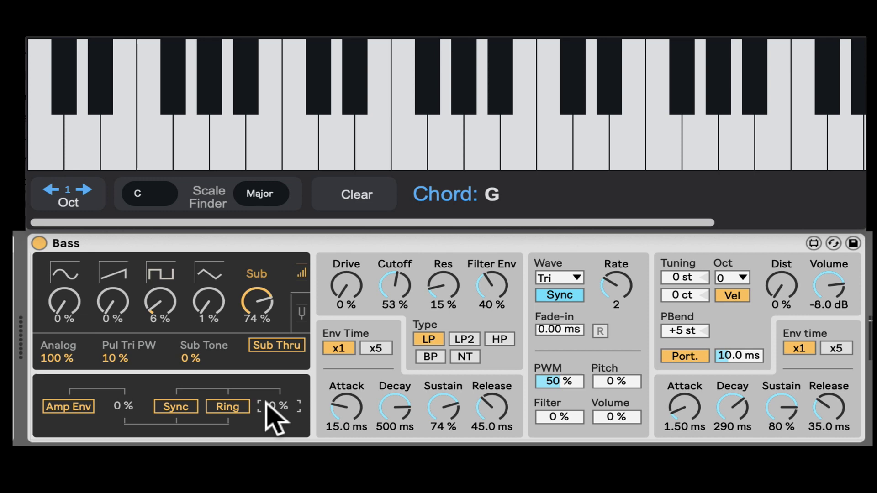
Set the oscillator modulation amount to 50% and enable Ring modulation
{"action": "left_click_drag", "start_coordinate": [270, 409], "coordinate": [269, 363]}
{"action": "type", "text": "50"}
{"action": "key", "text": "Return"}
{"action": "left_click", "coordinate": [233, 405]}
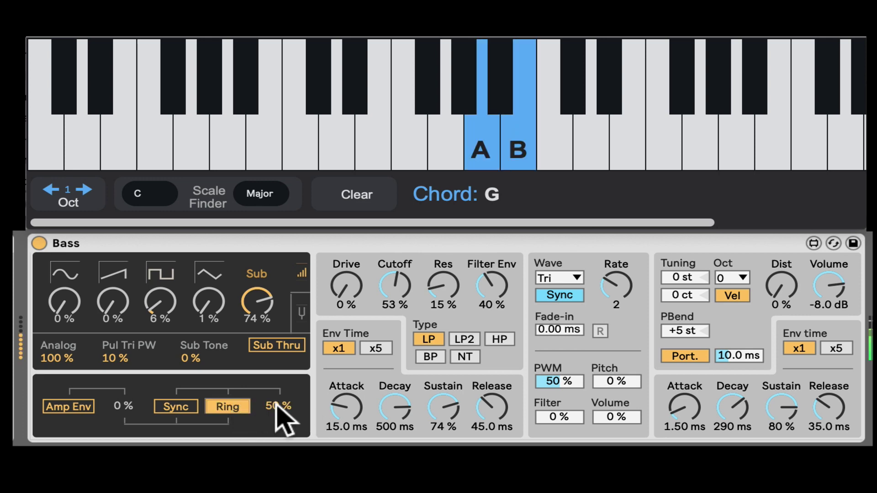
Try the Ring modulation amount at 100%, lower it to 3%, and turn Ring off
{"action": "type", "text": "10"}
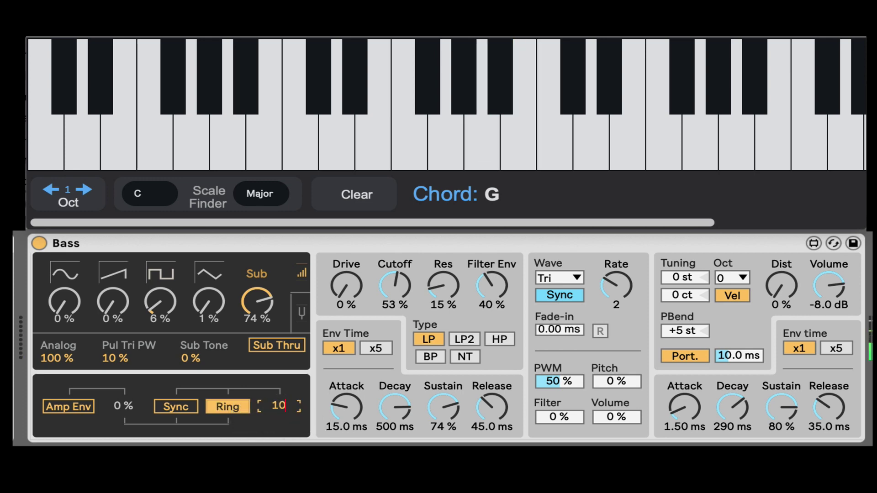
{"action": "type", "text": "0"}
{"action": "key", "text": "Return"}
{"action": "left_click_drag", "start_coordinate": [280, 405], "coordinate": [277, 430]}
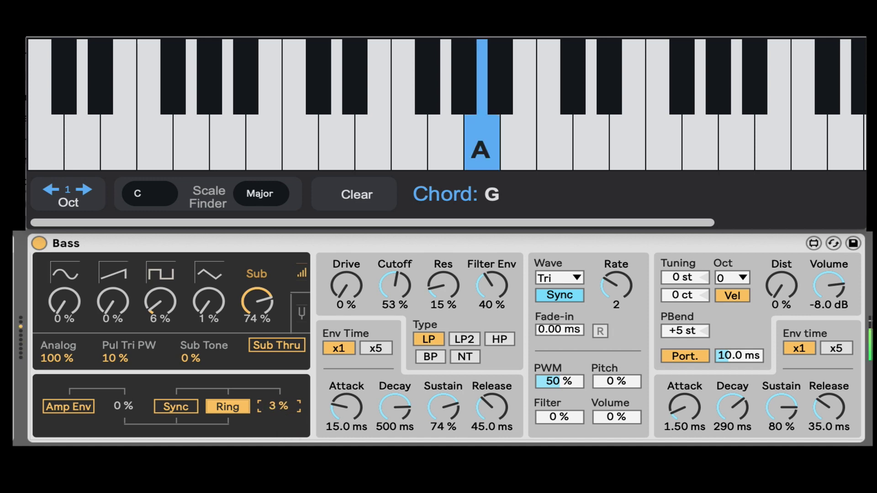
{"action": "left_click", "coordinate": [233, 407]}
Try the Amp Env modulation by enabling it and varying its amount, and switch it off
{"action": "left_click", "coordinate": [92, 407]}
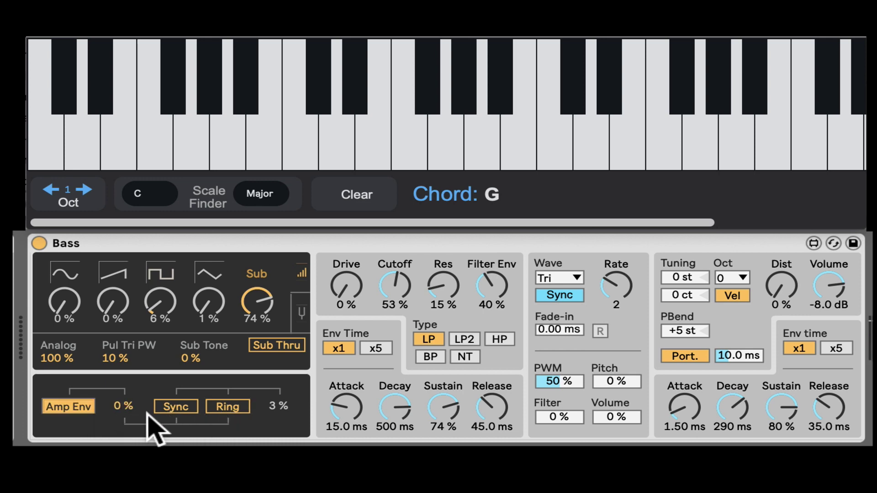
{"action": "left_click_drag", "start_coordinate": [124, 405], "coordinate": [129, 425]}
{"action": "left_click", "coordinate": [82, 406]}
Set the filter Drive to 98% and the Cutoff to 27%
{"action": "left_click", "coordinate": [347, 286]}
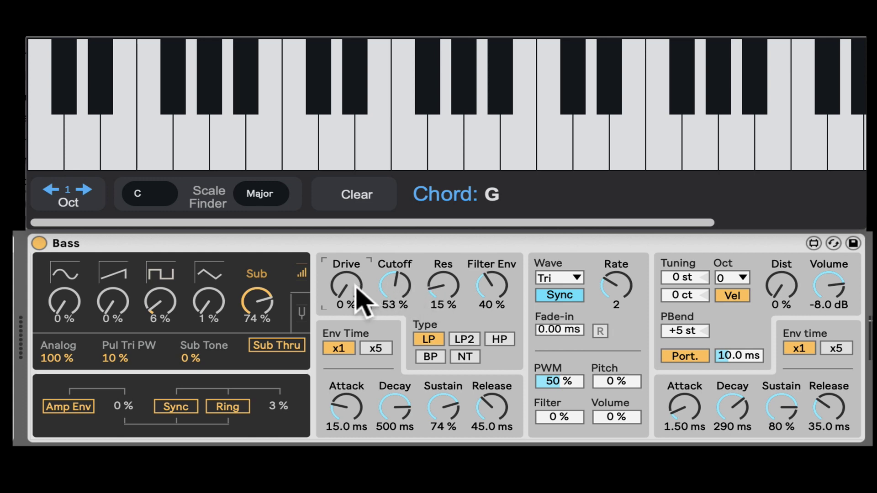
{"action": "left_click_drag", "start_coordinate": [356, 288], "coordinate": [356, 245]}
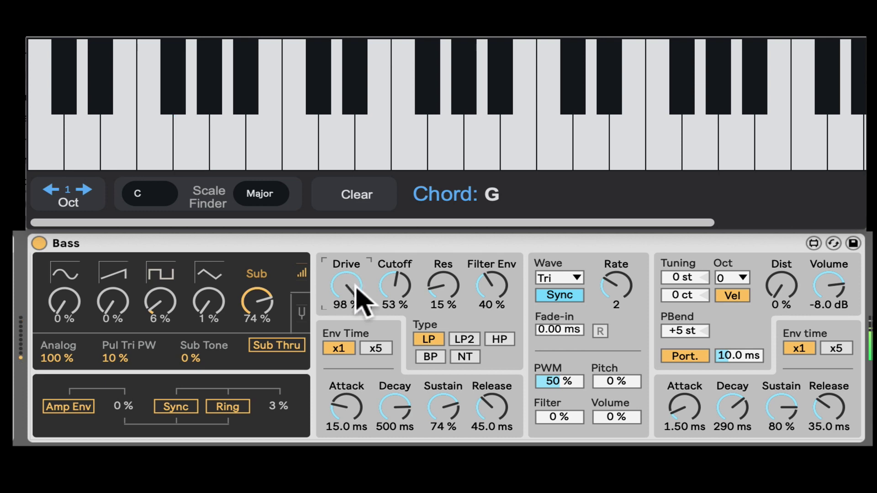
{"action": "left_click", "coordinate": [393, 289]}
{"action": "mouse_move", "coordinate": [392, 289]}
{"action": "left_mouse_down"}
{"action": "mouse_move", "coordinate": [393, 307]}
{"action": "mouse_move", "coordinate": [392, 283]}
{"action": "mouse_move", "coordinate": [393, 292]}
{"action": "left_mouse_up"}
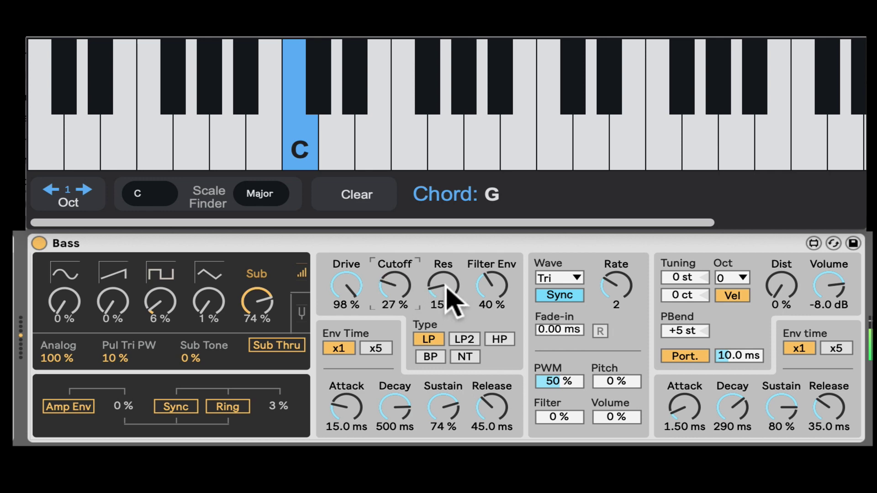
Try the filter resonance and set the Filter Env amount to 61%
{"action": "mouse_move", "coordinate": [446, 287]}
{"action": "left_mouse_down"}
{"action": "mouse_move", "coordinate": [447, 258]}
{"action": "mouse_move", "coordinate": [447, 288]}
{"action": "left_mouse_up"}
{"action": "left_click_drag", "start_coordinate": [503, 297], "coordinate": [503, 281]}
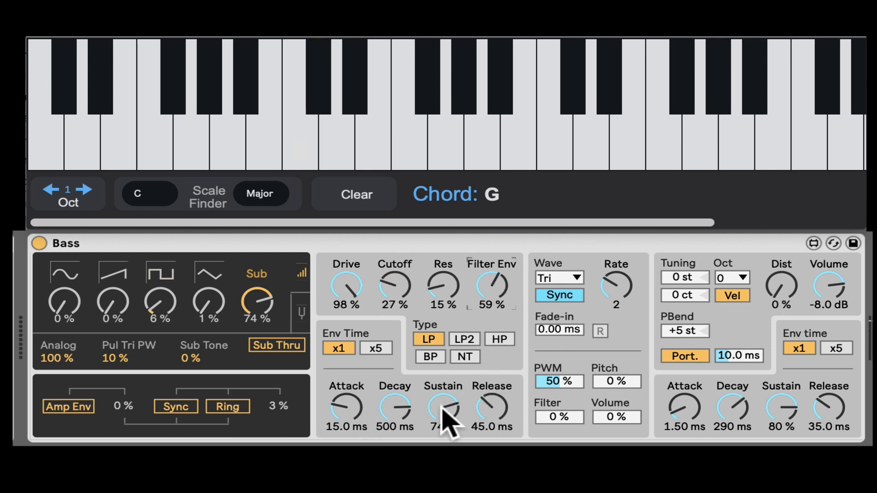
{"action": "mouse_move", "coordinate": [487, 279]}
{"action": "left_mouse_down"}
{"action": "mouse_move", "coordinate": [488, 315]}
{"action": "mouse_move", "coordinate": [488, 278]}
{"action": "left_mouse_up"}
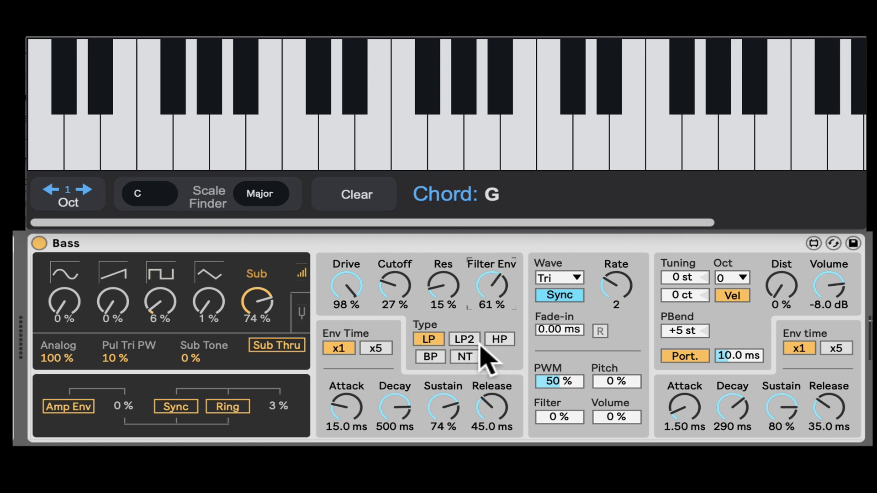
Audition the HP, BP and NT filter types and select LP2
{"action": "left_click", "coordinate": [434, 340]}
{"action": "left_click", "coordinate": [499, 340]}
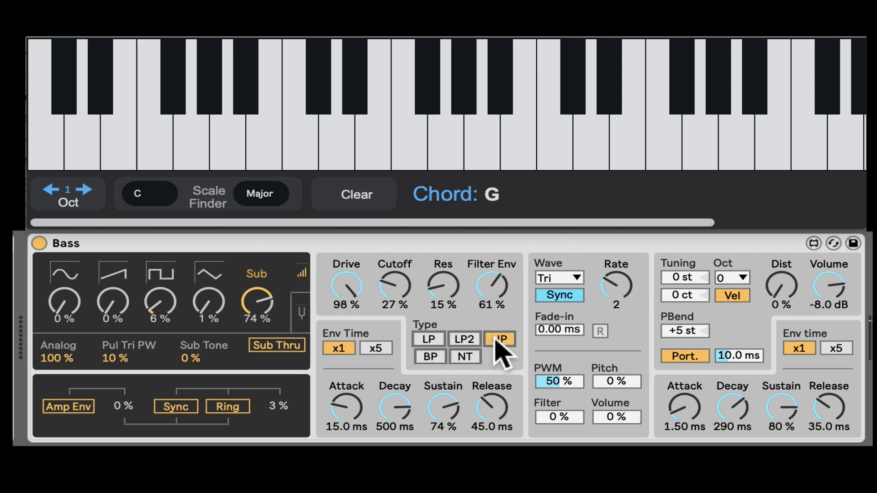
{"action": "left_click", "coordinate": [438, 357]}
{"action": "left_click", "coordinate": [465, 358]}
{"action": "left_click", "coordinate": [465, 340]}
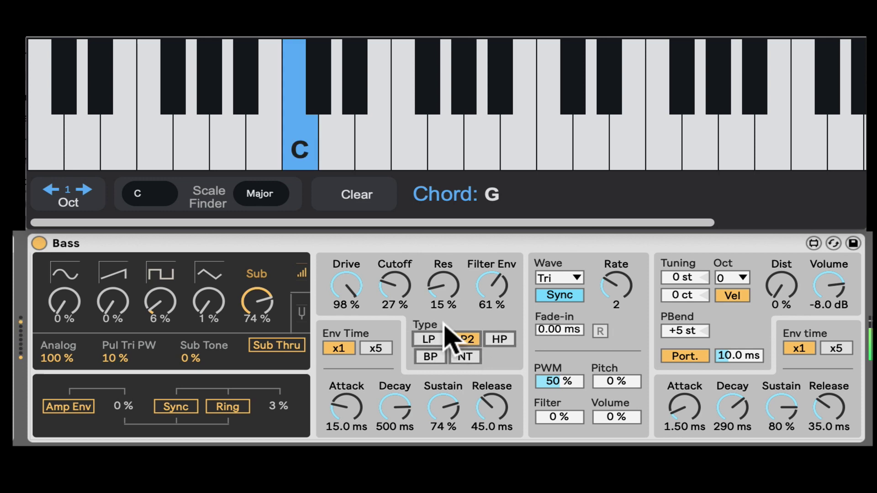
Compare the LP and LP2 filter types, set Drive to 40%, and keep LP2 selected
{"action": "left_click", "coordinate": [437, 340]}
{"action": "left_click", "coordinate": [464, 340]}
{"action": "left_click", "coordinate": [428, 341]}
{"action": "mouse_move", "coordinate": [346, 292]}
{"action": "left_mouse_down"}
{"action": "mouse_move", "coordinate": [346, 263]}
{"action": "mouse_move", "coordinate": [346, 279]}
{"action": "left_mouse_up"}
{"action": "left_click", "coordinate": [464, 340]}
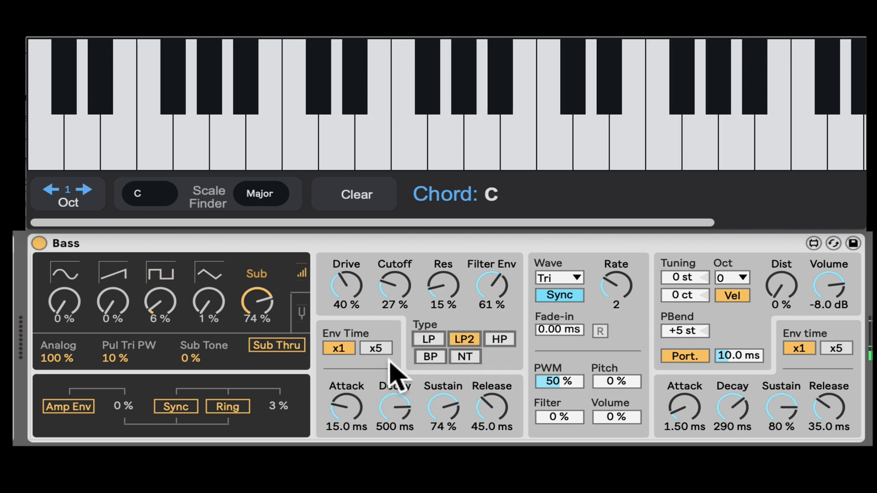
Set the filter envelope's sustain to 0% and decay to 287 ms, with Filter Env at 83%, Res at 12% and Drive at 68%
{"action": "left_click_drag", "start_coordinate": [439, 392], "coordinate": [439, 461]}
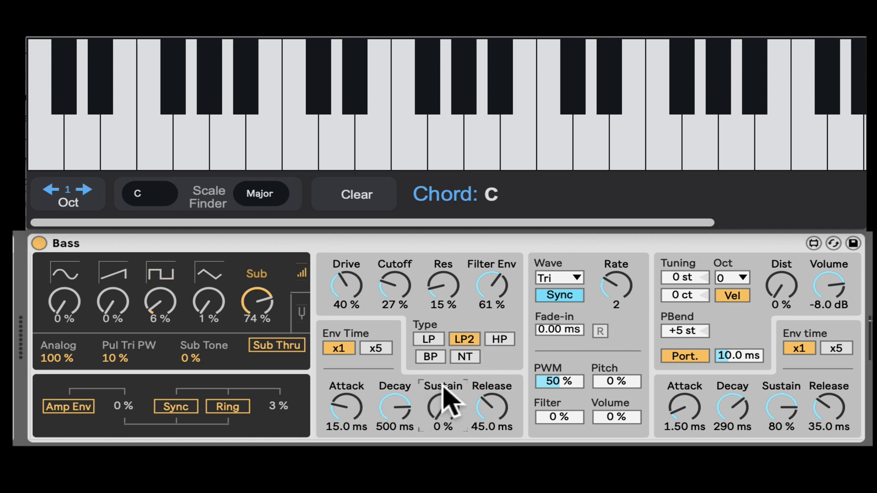
{"action": "left_click_drag", "start_coordinate": [400, 401], "coordinate": [405, 427]}
{"action": "left_click_drag", "start_coordinate": [489, 293], "coordinate": [450, 292]}
{"action": "left_click_drag", "start_coordinate": [347, 290], "coordinate": [347, 274]}
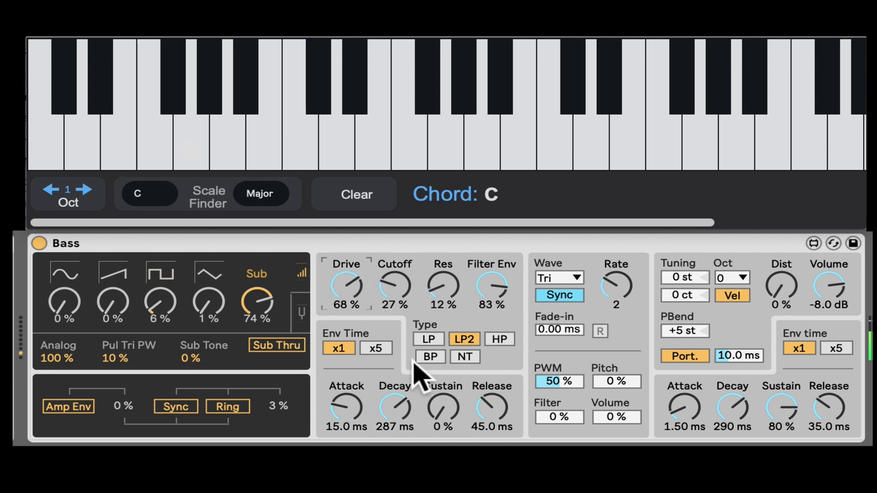
Set the filter envelope's attack to 8.68 ms, decay to 500 ms and sustain to 31%, with the Cutoff at 10%
{"action": "mouse_move", "coordinate": [347, 406]}
{"action": "left_mouse_down"}
{"action": "mouse_move", "coordinate": [347, 427]}
{"action": "mouse_move", "coordinate": [371, 429]}
{"action": "mouse_move", "coordinate": [346, 401]}
{"action": "left_mouse_up"}
{"action": "left_click_drag", "start_coordinate": [405, 289], "coordinate": [405, 297]}
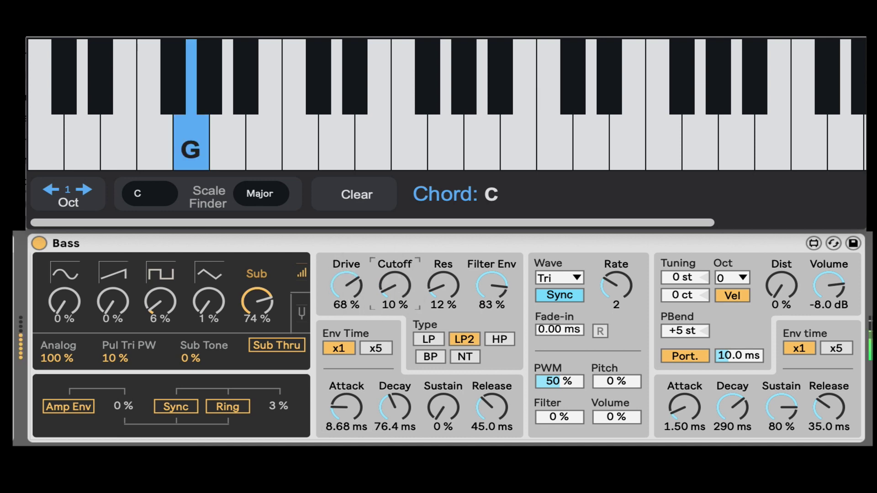
{"action": "left_click_drag", "start_coordinate": [398, 399], "coordinate": [398, 385]}
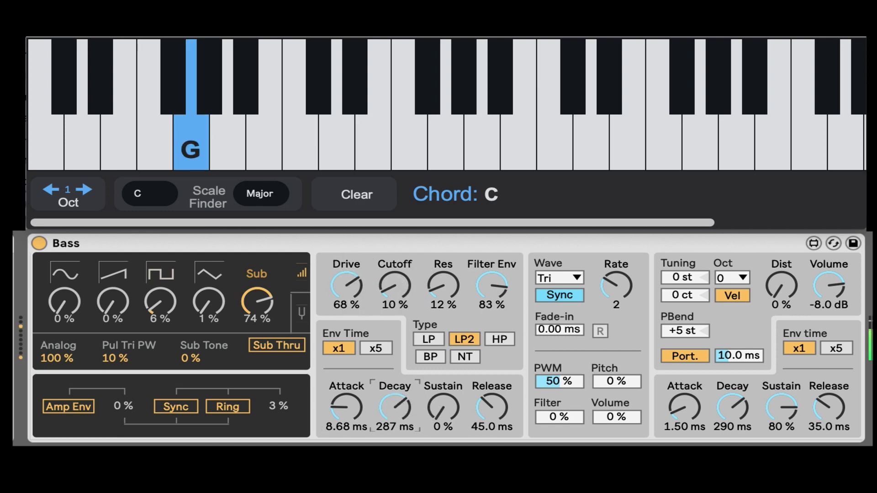
{"action": "mouse_move", "coordinate": [459, 409]}
{"action": "left_mouse_down"}
{"action": "mouse_move", "coordinate": [459, 393]}
{"action": "mouse_move", "coordinate": [443, 405]}
{"action": "left_mouse_up"}
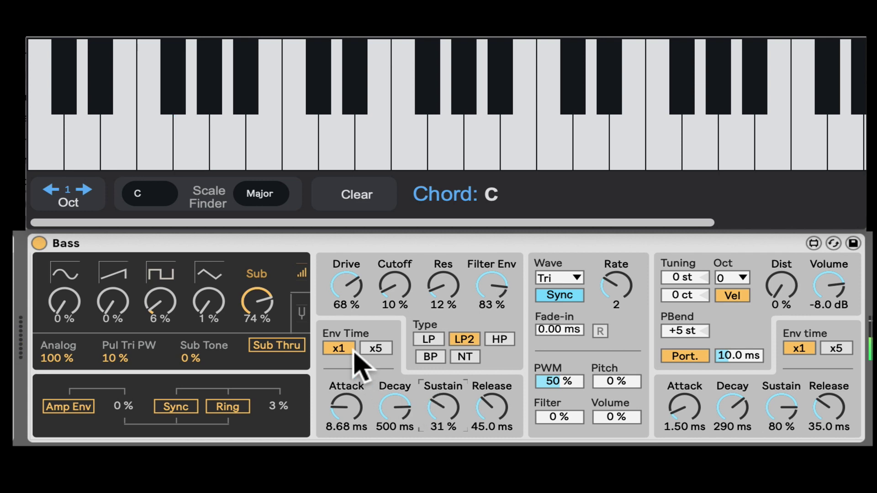
Switch the filter envelope time to x5 and play notes to audition it
{"action": "left_click", "coordinate": [375, 349]}
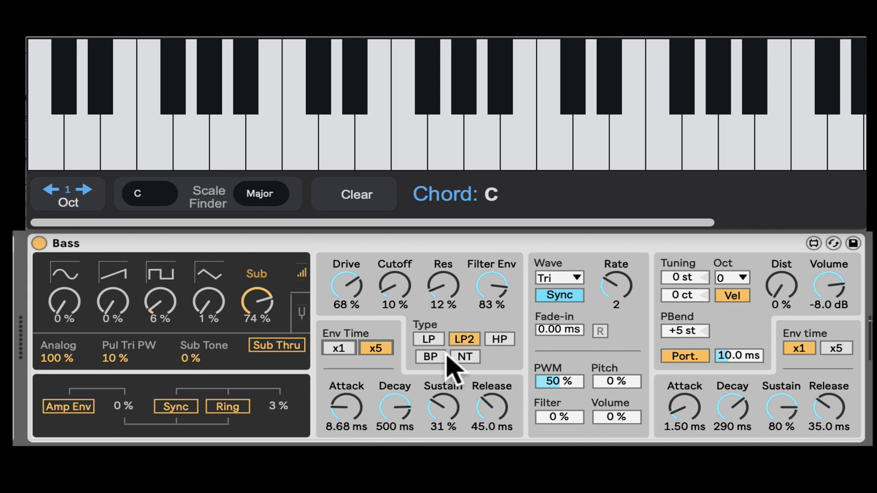
{"action": "key", "text": "g"}
{"action": "key", "text": "k"}
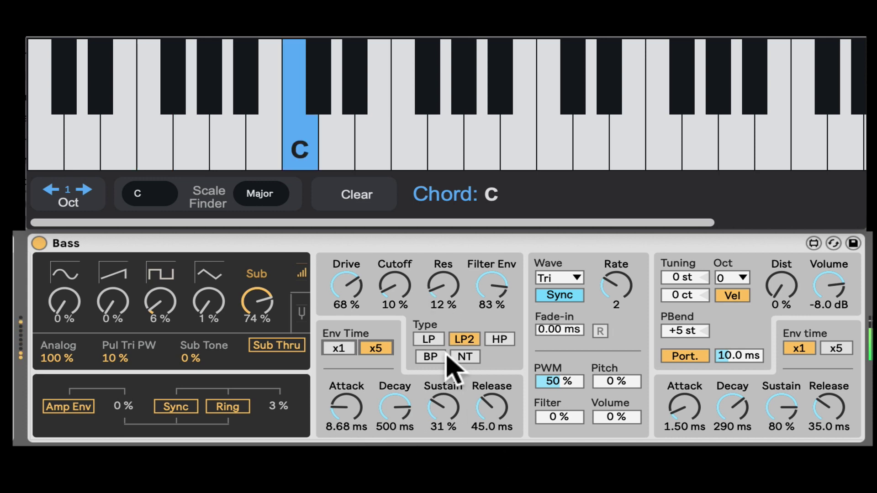
Play a few notes to audition the filter sound, and set Filter Env to 33%
{"action": "key", "text": "f"}
{"action": "key", "text": "apostrophe"}
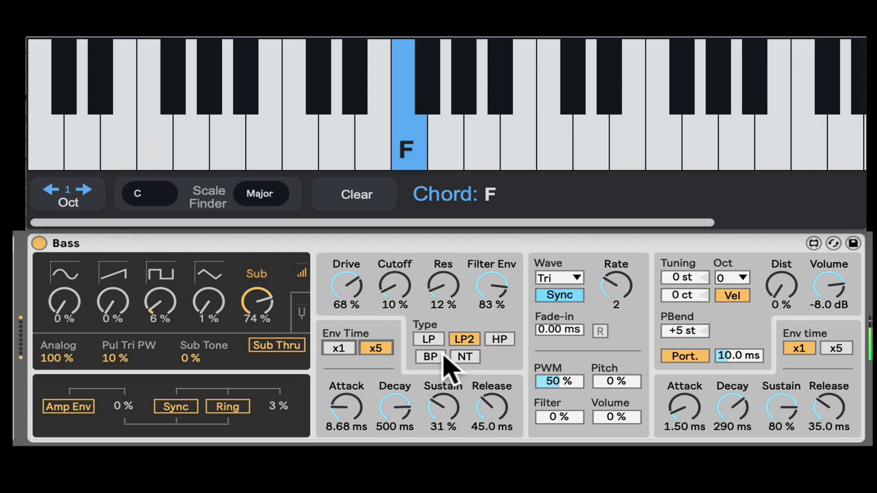
{"action": "key", "text": "l"}
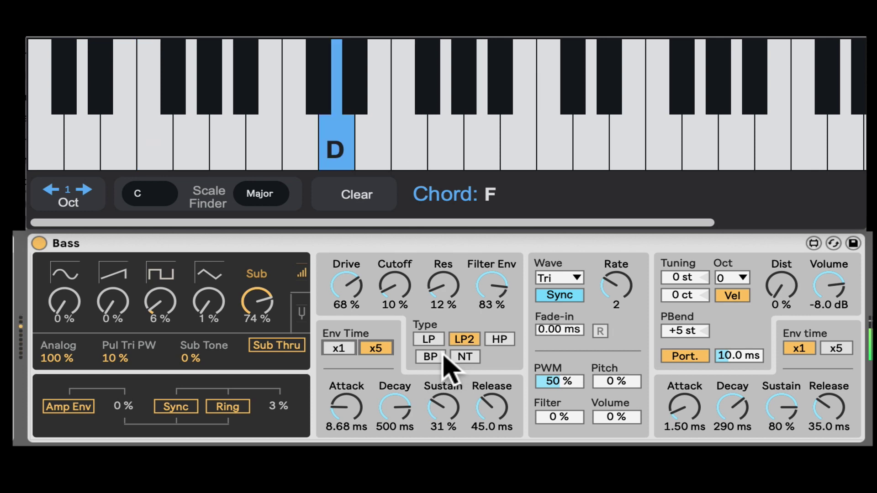
{"action": "left_click_drag", "start_coordinate": [489, 298], "coordinate": [490, 331]}
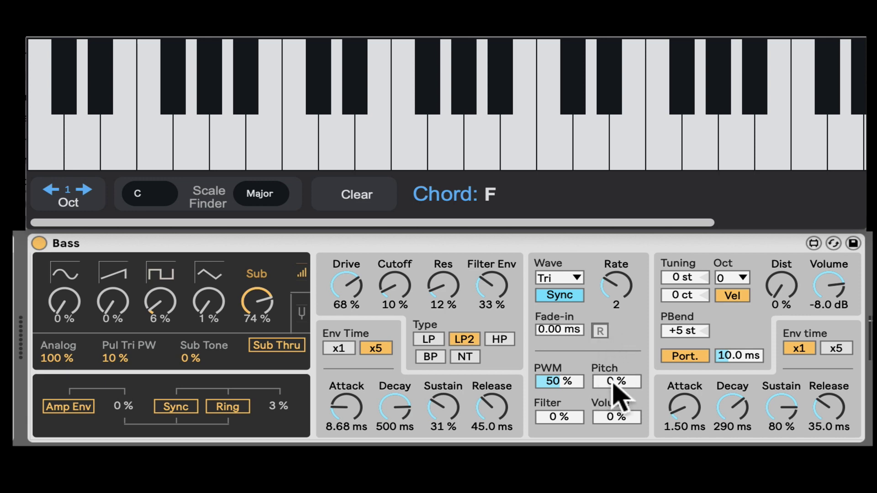
Set the LFO's pitch modulation to 87% and PWM to 0%, with the synced rate at 1/4
{"action": "left_click_drag", "start_coordinate": [614, 382], "coordinate": [614, 361]}
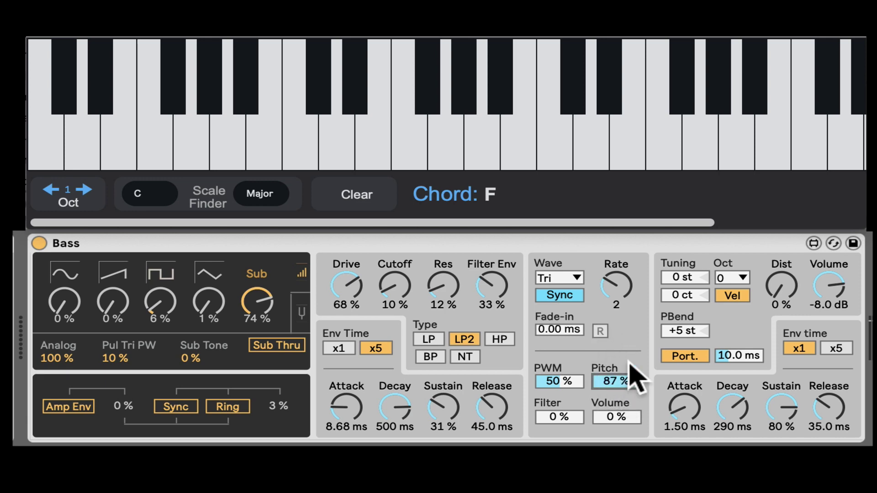
{"action": "left_click_drag", "start_coordinate": [553, 378], "coordinate": [554, 406]}
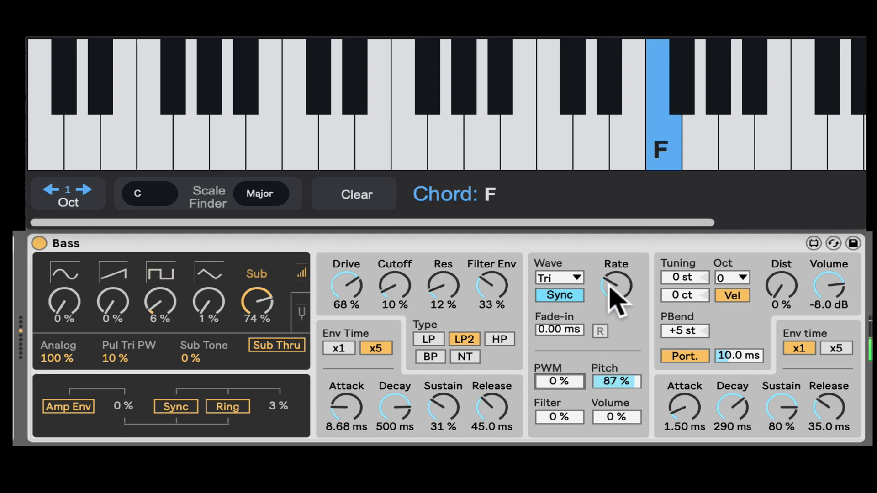
{"action": "left_click_drag", "start_coordinate": [617, 287], "coordinate": [616, 273]}
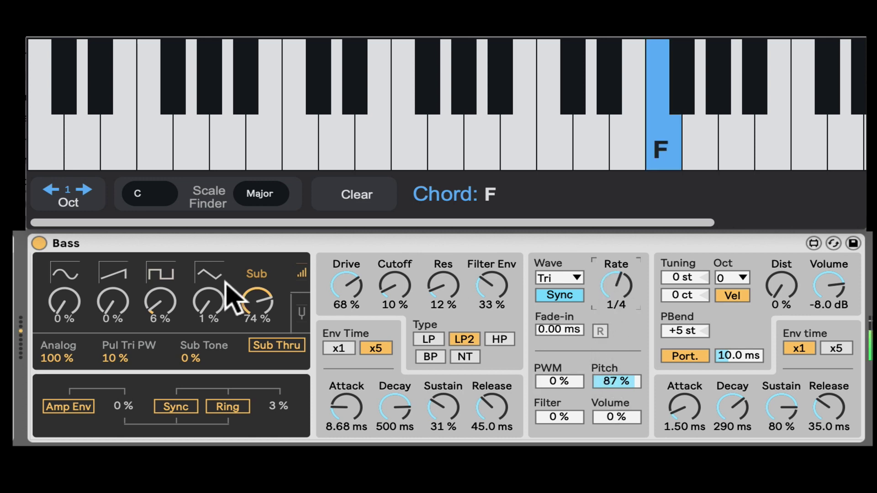
Raise the square oscillator to 72% and the triangle to 61%, then try Sub at 0% before setting it to 81%
{"action": "left_click_drag", "start_coordinate": [201, 300], "coordinate": [174, 283]}
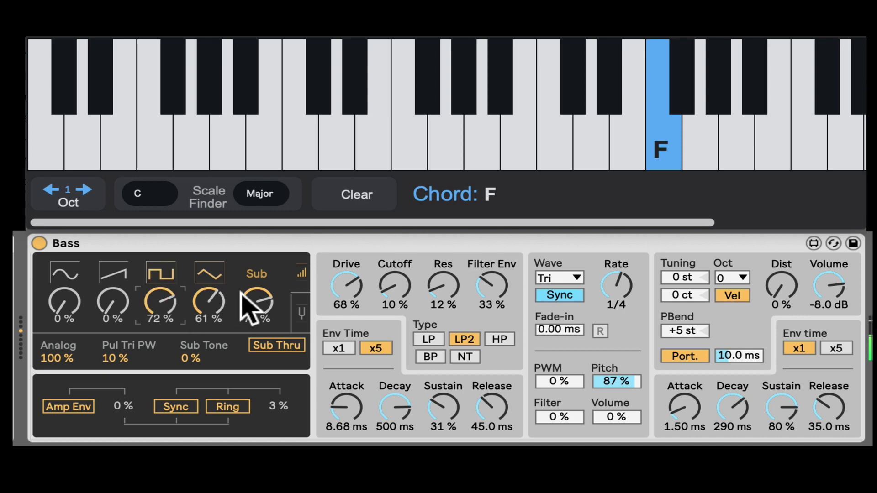
{"action": "left_click_drag", "start_coordinate": [250, 309], "coordinate": [250, 330]}
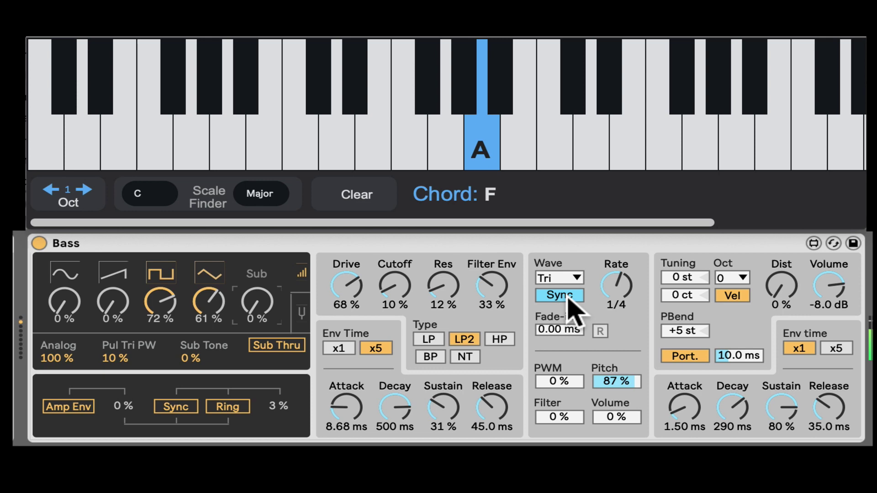
{"action": "left_click_drag", "start_coordinate": [259, 303], "coordinate": [259, 274]}
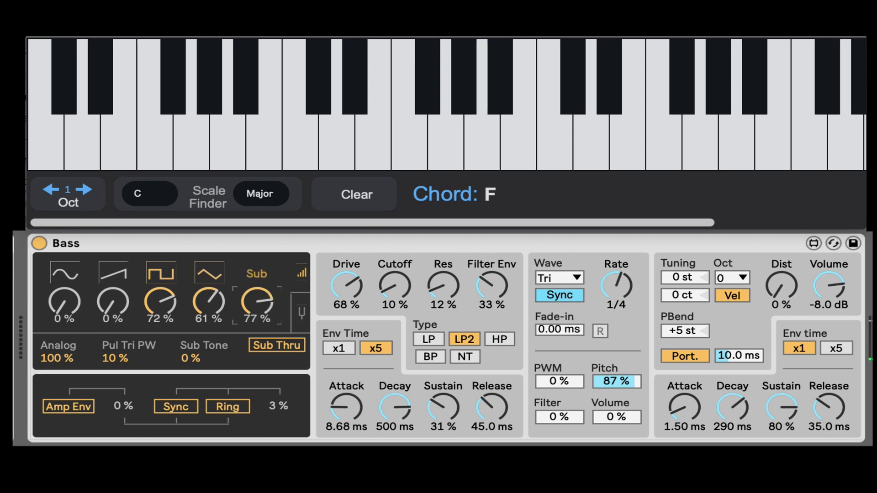
{"action": "left_click_drag", "start_coordinate": [267, 306], "coordinate": [266, 307]}
Set LFO pitch modulation to 0%, PWM to 100% and the rate to 1/3, with the Sub oscillator at 0%
{"action": "left_click_drag", "start_coordinate": [615, 380], "coordinate": [616, 429]}
{"action": "left_click_drag", "start_coordinate": [560, 381], "coordinate": [559, 374]}
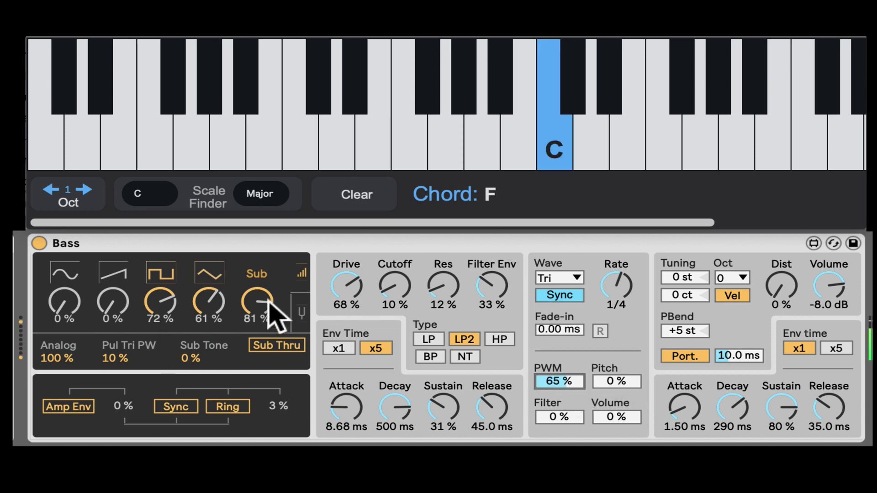
{"action": "double_click", "coordinate": [274, 313]}
{"action": "left_click_drag", "start_coordinate": [622, 281], "coordinate": [621, 268]}
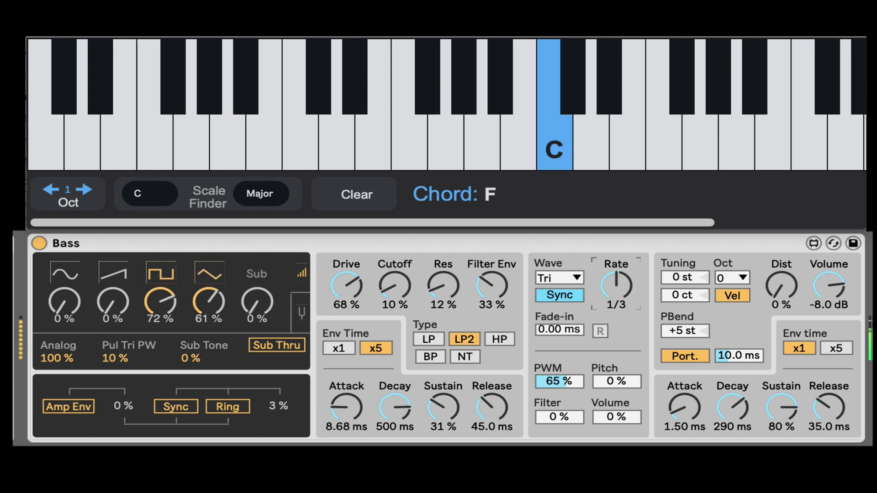
{"action": "left_click_drag", "start_coordinate": [559, 381], "coordinate": [560, 361]}
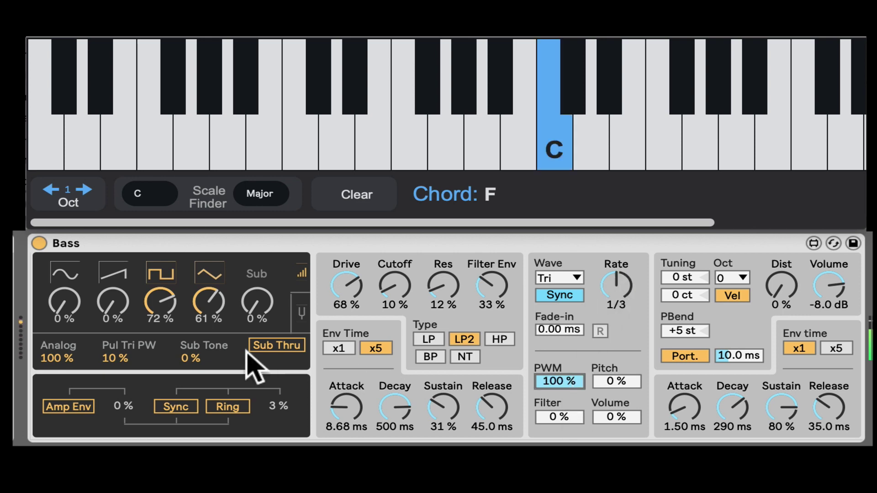
Switch the LFO from Sync to Freq mode at 5.77 Hz and set its filter modulation to 100%
{"action": "left_click", "coordinate": [555, 299]}
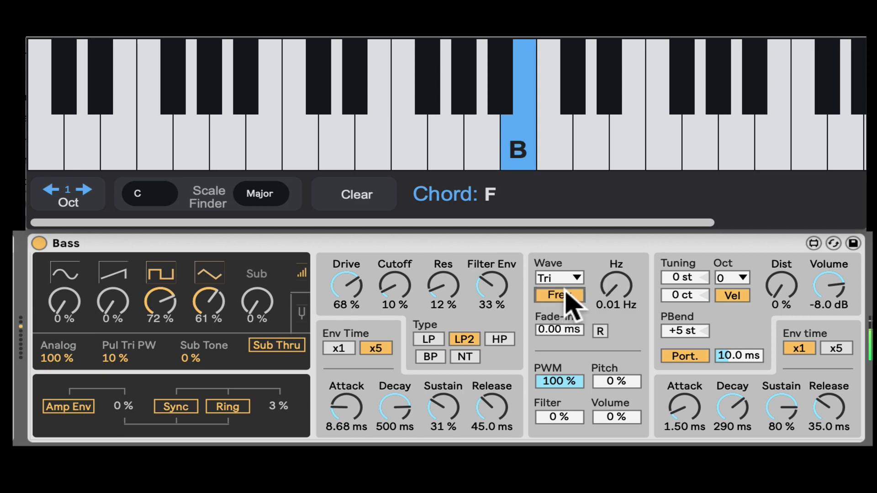
{"action": "left_click_drag", "start_coordinate": [616, 301], "coordinate": [616, 294]}
{"action": "left_click_drag", "start_coordinate": [539, 421], "coordinate": [539, 393]}
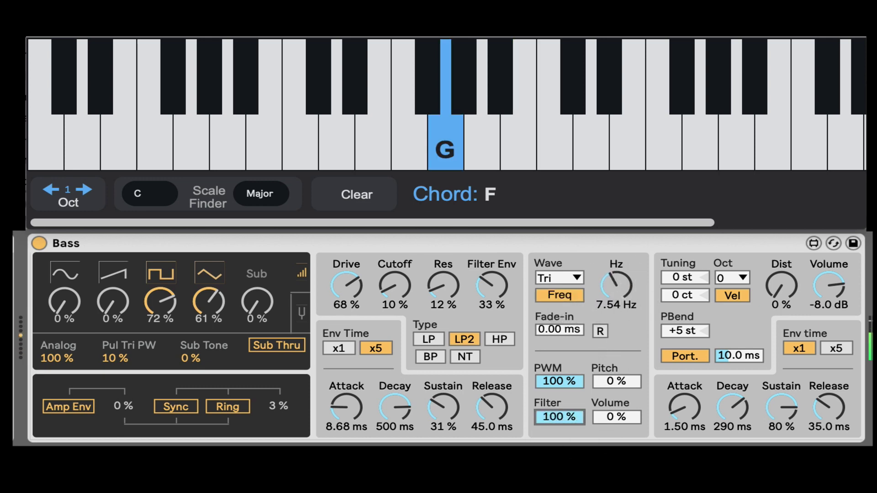
{"action": "mouse_move", "coordinate": [618, 283]}
{"action": "left_mouse_down"}
{"action": "mouse_move", "coordinate": [619, 272]}
{"action": "mouse_move", "coordinate": [618, 282]}
{"action": "left_mouse_up"}
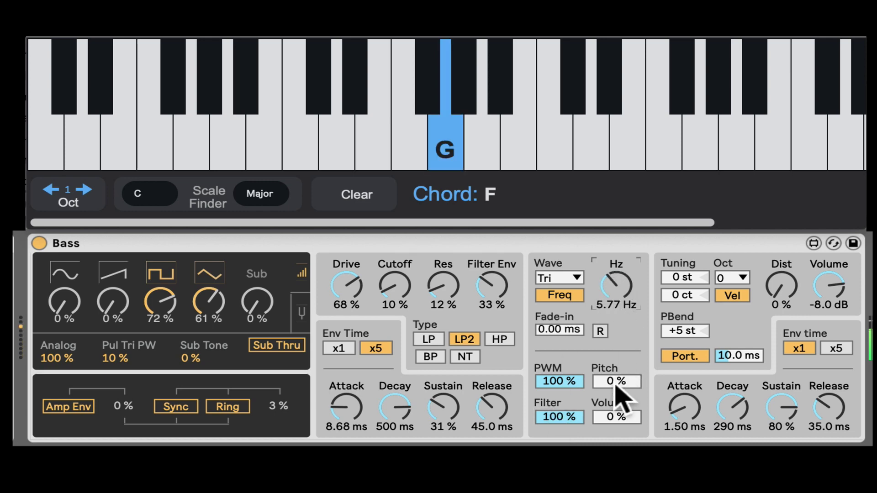
Set the LFO's volume modulation to 100% and filter modulation to 0%, with the rate at 3.77 Hz
{"action": "left_click_drag", "start_coordinate": [617, 416], "coordinate": [617, 411]}
{"action": "left_click", "coordinate": [615, 282]}
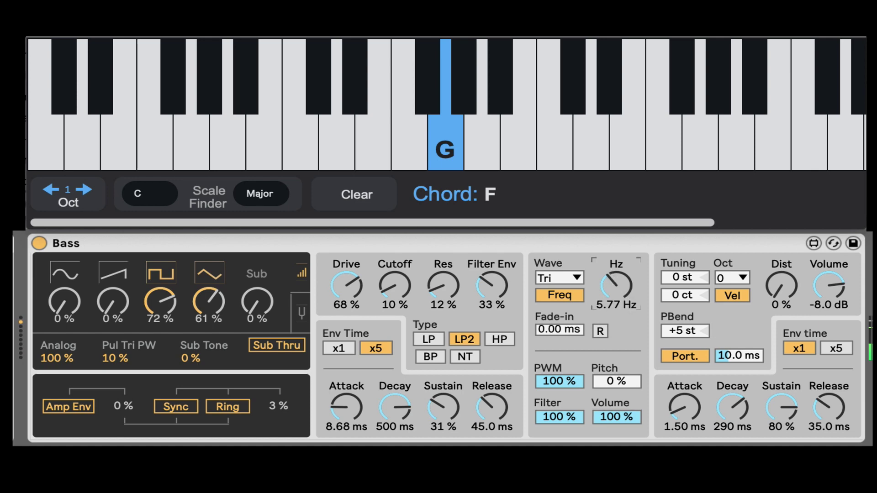
{"action": "left_click_drag", "start_coordinate": [615, 285], "coordinate": [616, 278]}
{"action": "left_click_drag", "start_coordinate": [544, 417], "coordinate": [544, 471]}
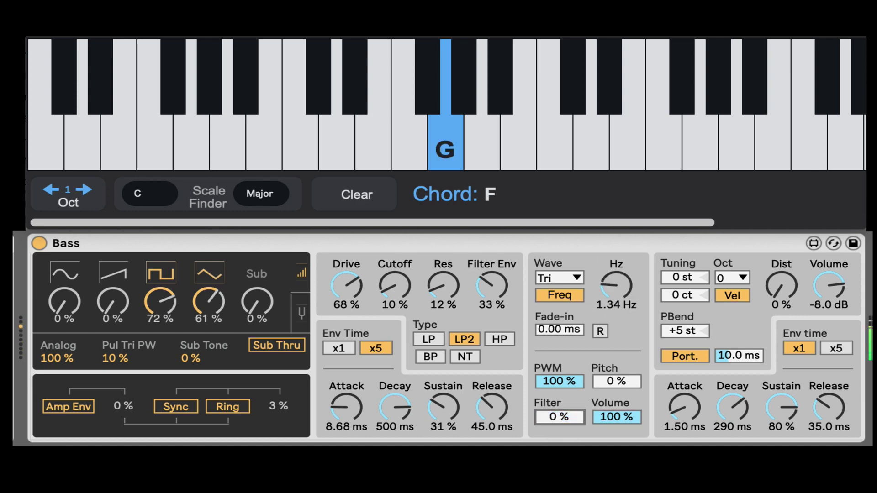
{"action": "mouse_move", "coordinate": [615, 292]}
{"action": "left_mouse_down"}
{"action": "mouse_move", "coordinate": [615, 280]}
{"action": "mouse_move", "coordinate": [617, 289]}
{"action": "left_mouse_up"}
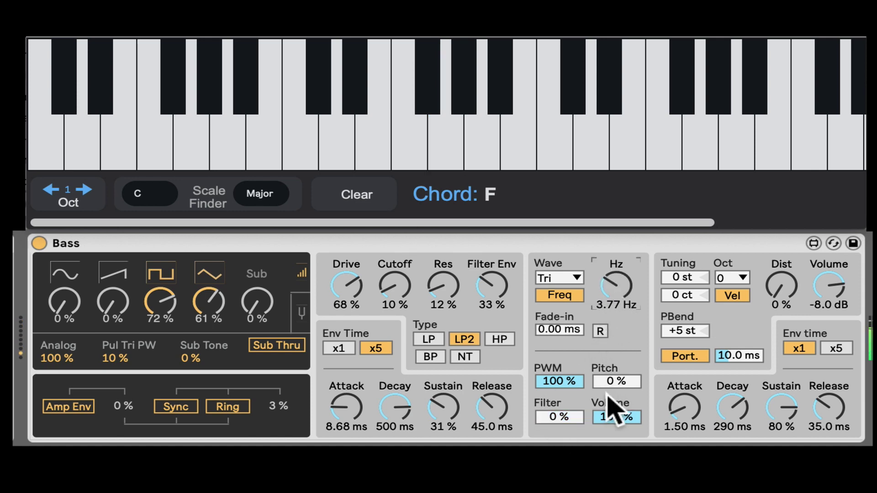
Set the LFO's volume and PWM modulation amounts to 0%
{"action": "left_click_drag", "start_coordinate": [611, 417], "coordinate": [610, 429]}
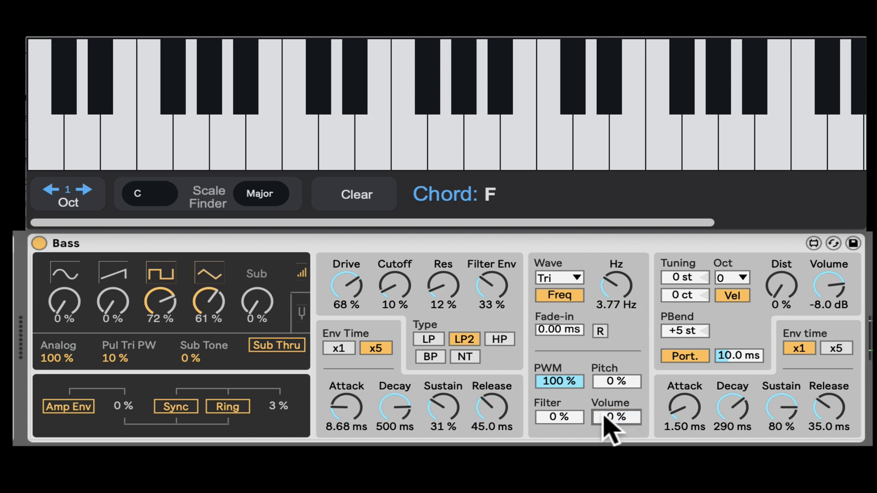
{"action": "left_click_drag", "start_coordinate": [572, 380], "coordinate": [572, 393]}
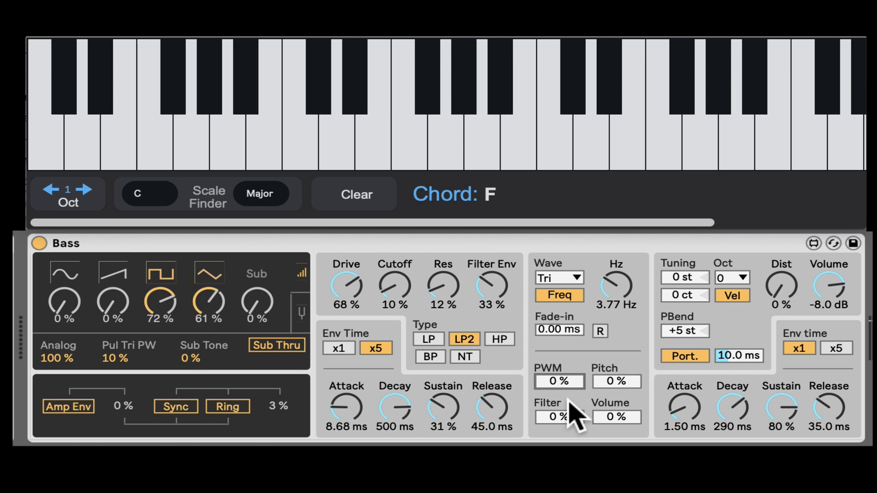
{"action": "left_click", "coordinate": [617, 284]}
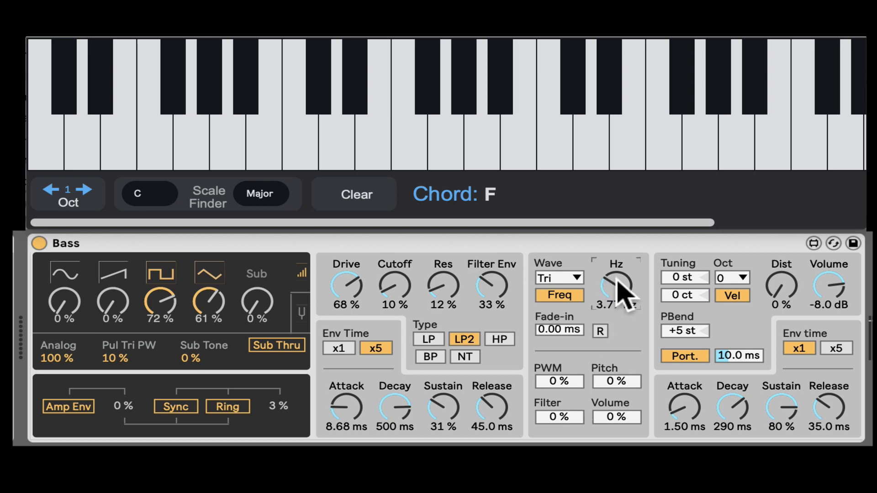
Change the LFO wave to Rand at 19.2 Hz and set its filter modulation to 100%
{"action": "left_click", "coordinate": [565, 279]}
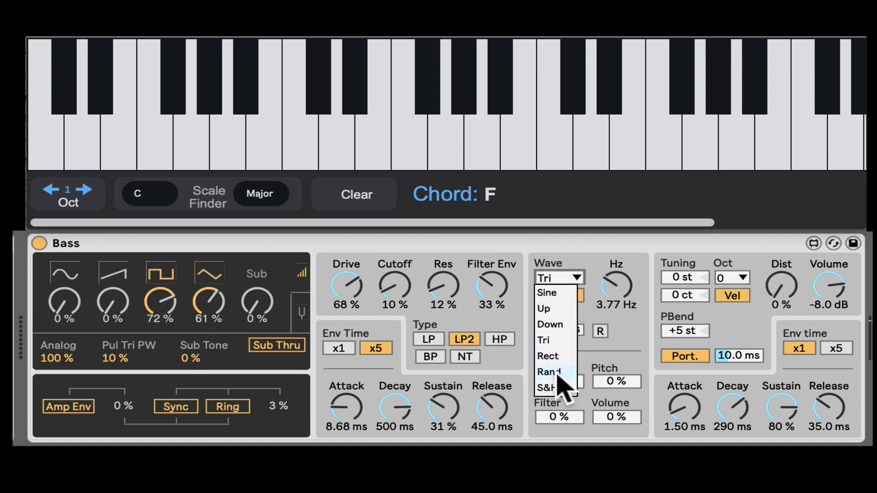
{"action": "left_click", "coordinate": [623, 287]}
{"action": "left_click_drag", "start_coordinate": [623, 286], "coordinate": [623, 252]}
{"action": "left_click", "coordinate": [566, 279]}
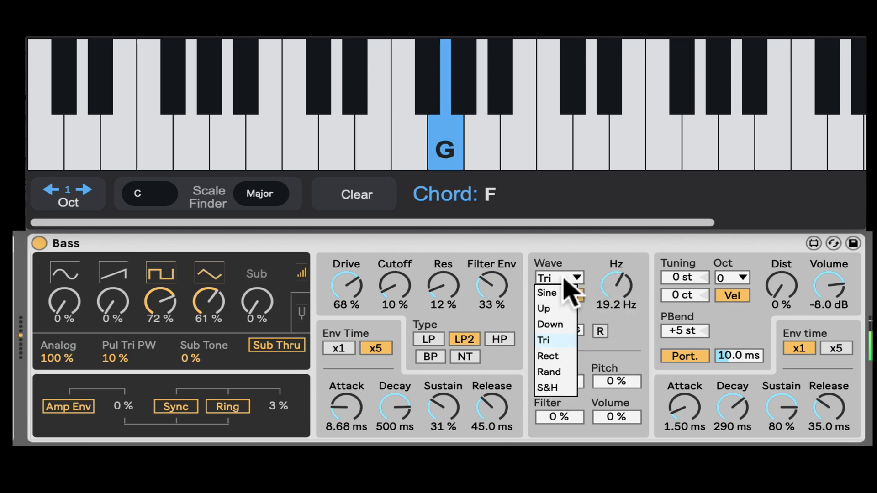
{"action": "left_click", "coordinate": [558, 372]}
{"action": "left_click_drag", "start_coordinate": [564, 417], "coordinate": [563, 384]}
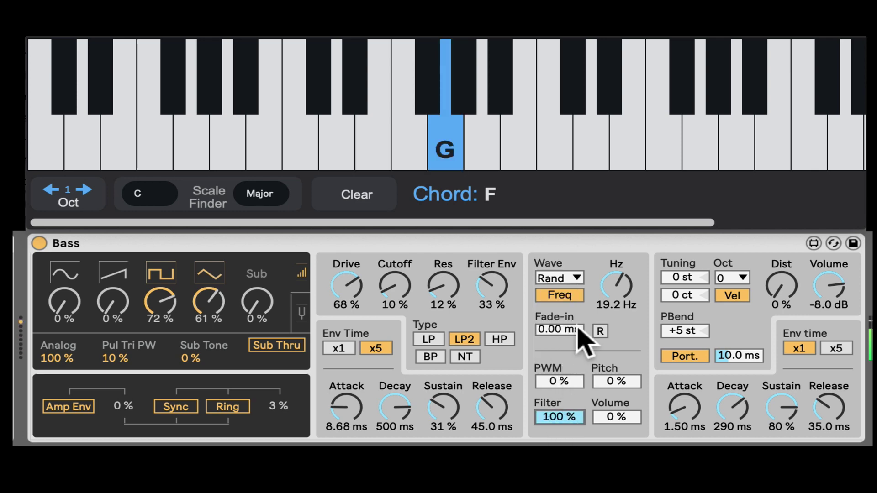
Set the LFO rate to 47.4 Hz and Fade-in to 966 ms, with filter modulation at 0% and pitch modulation at 35%
{"action": "mouse_move", "coordinate": [603, 301]}
{"action": "left_mouse_down"}
{"action": "mouse_move", "coordinate": [603, 285]}
{"action": "mouse_move", "coordinate": [617, 292]}
{"action": "left_mouse_up"}
{"action": "left_click_drag", "start_coordinate": [548, 329], "coordinate": [548, 317]}
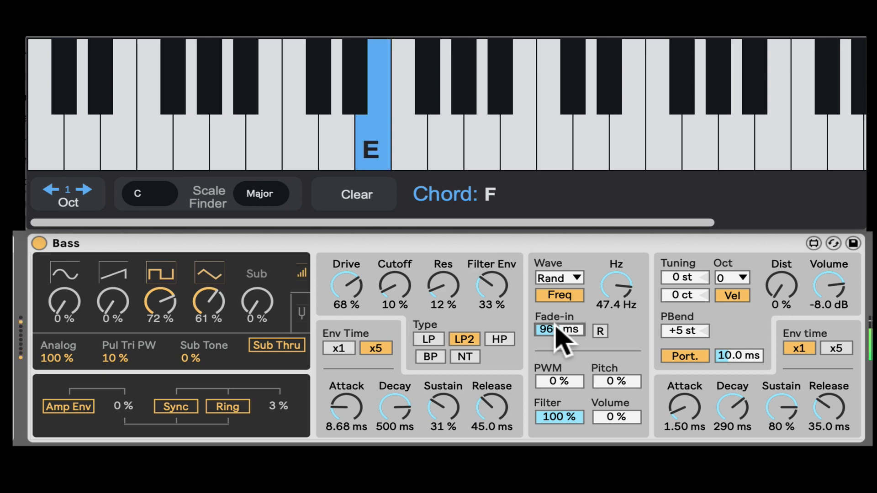
{"action": "left_click_drag", "start_coordinate": [571, 418], "coordinate": [571, 462]}
{"action": "left_click_drag", "start_coordinate": [609, 382], "coordinate": [609, 373]}
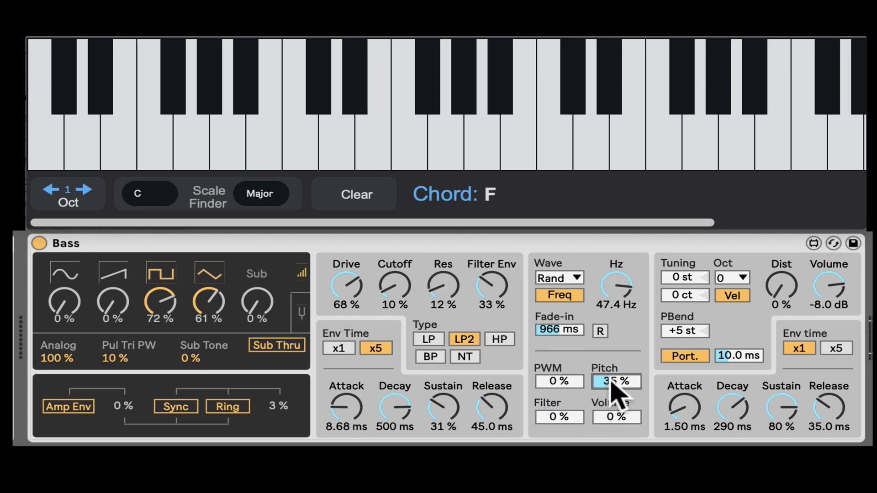
Set the LFO rate to 15.3 Hz, and try pitch modulation at 100% before setting it to 13%
{"action": "left_click_drag", "start_coordinate": [612, 289], "coordinate": [613, 300]}
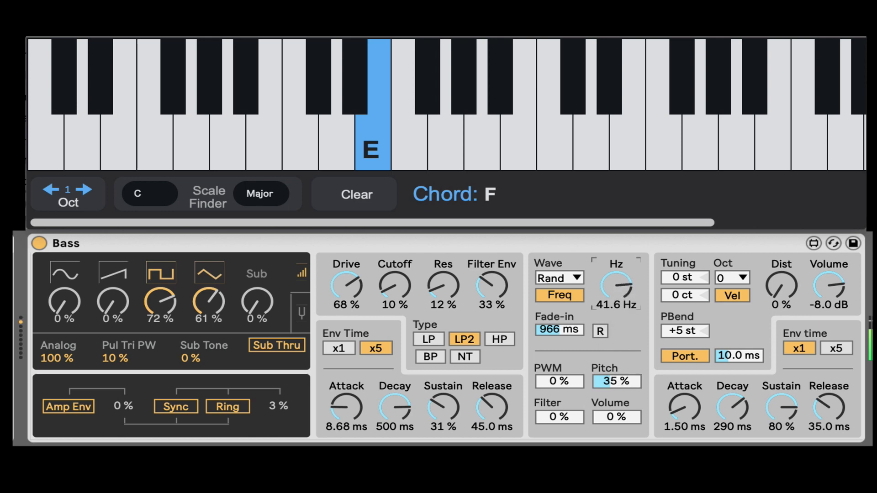
{"action": "left_click_drag", "start_coordinate": [613, 315], "coordinate": [612, 319]}
{"action": "left_click_drag", "start_coordinate": [611, 381], "coordinate": [611, 349]}
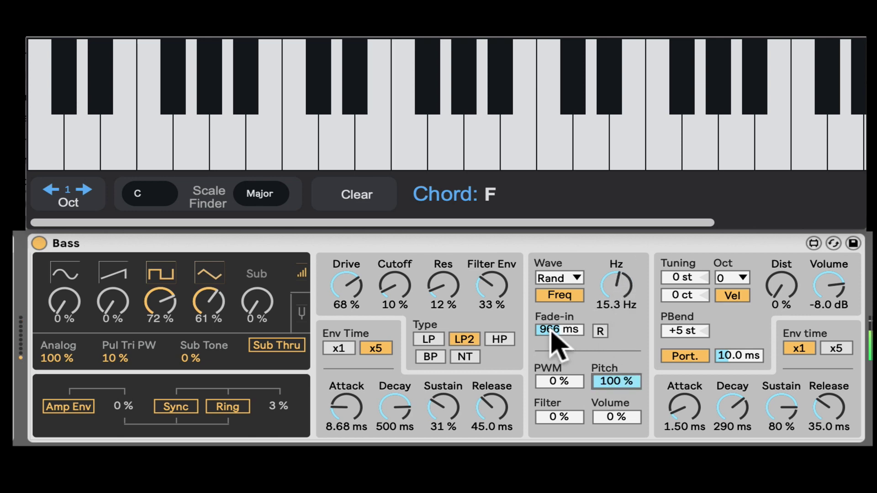
{"action": "left_click_drag", "start_coordinate": [593, 380], "coordinate": [594, 408]}
Change the LFO wave to Tri, and set Fade-in to 2.42 s and pitch modulation to 100%
{"action": "left_click", "coordinate": [559, 278]}
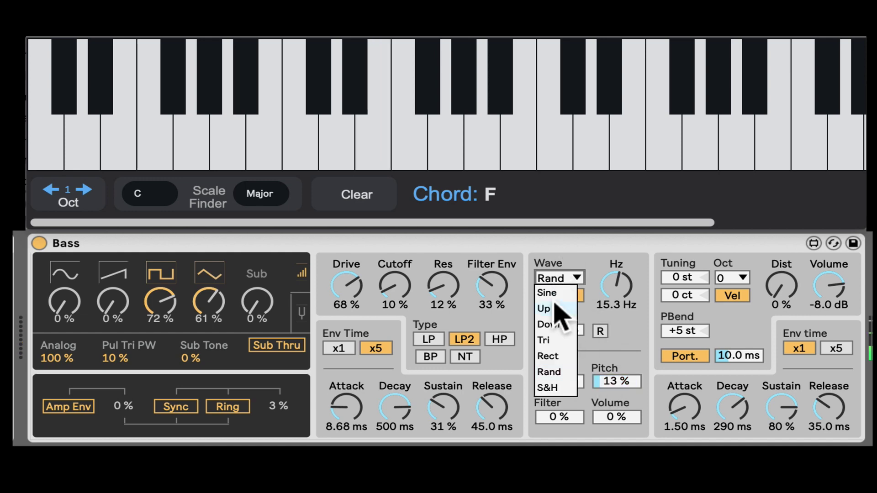
{"action": "left_click", "coordinate": [554, 340]}
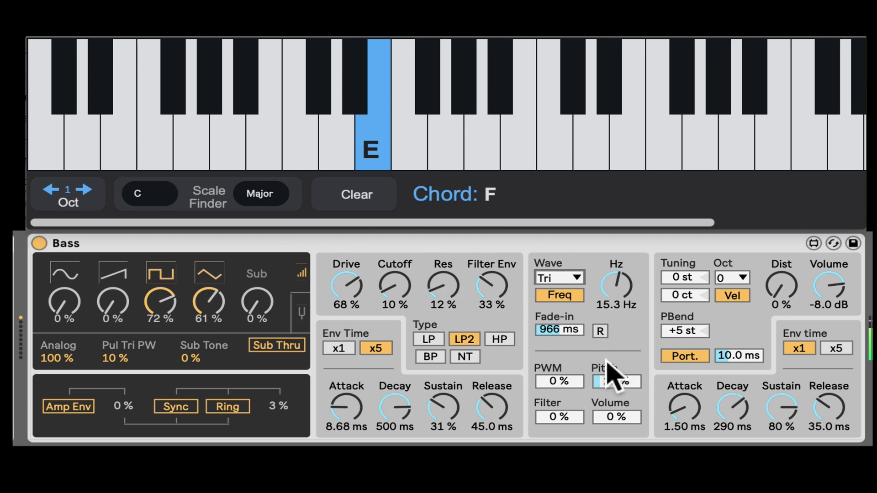
{"action": "left_click_drag", "start_coordinate": [564, 335], "coordinate": [565, 331]}
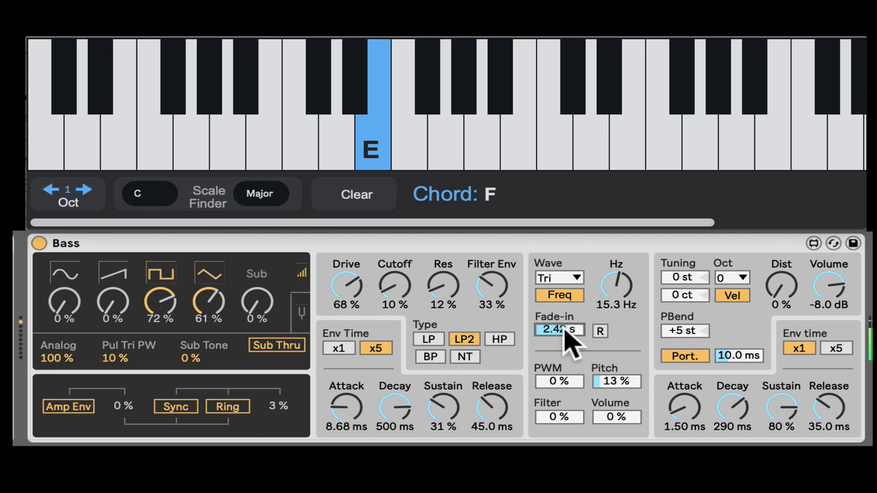
{"action": "mouse_move", "coordinate": [609, 388]}
{"action": "left_mouse_down"}
{"action": "mouse_move", "coordinate": [608, 372]}
{"action": "mouse_move", "coordinate": [609, 379]}
{"action": "left_mouse_up"}
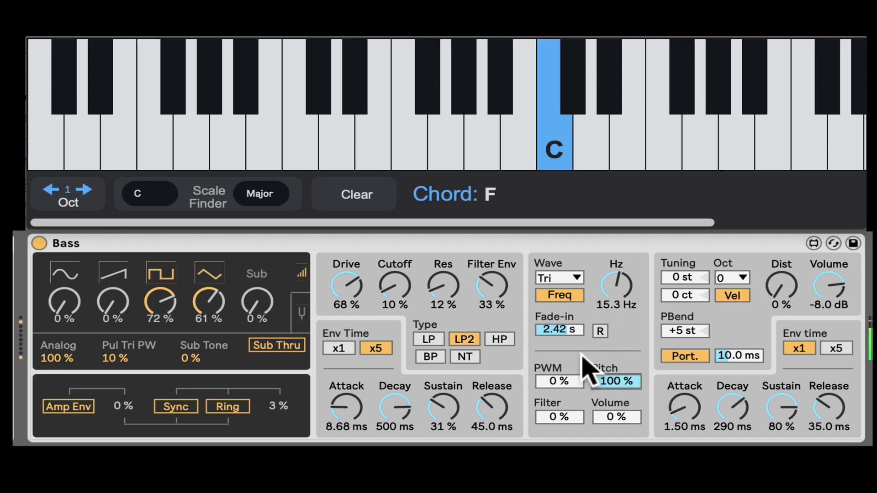
Set the LFO rate to 3.29 Hz, turn on its R option, and set Fade-in to 0.00 ms
{"action": "mouse_move", "coordinate": [596, 301]}
{"action": "left_mouse_down"}
{"action": "mouse_move", "coordinate": [596, 315]}
{"action": "mouse_move", "coordinate": [610, 292]}
{"action": "left_mouse_up"}
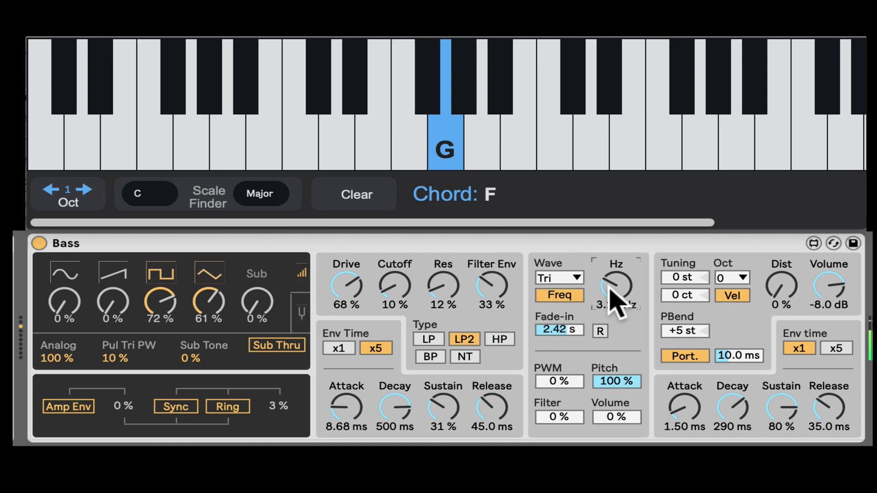
{"action": "left_click", "coordinate": [600, 331]}
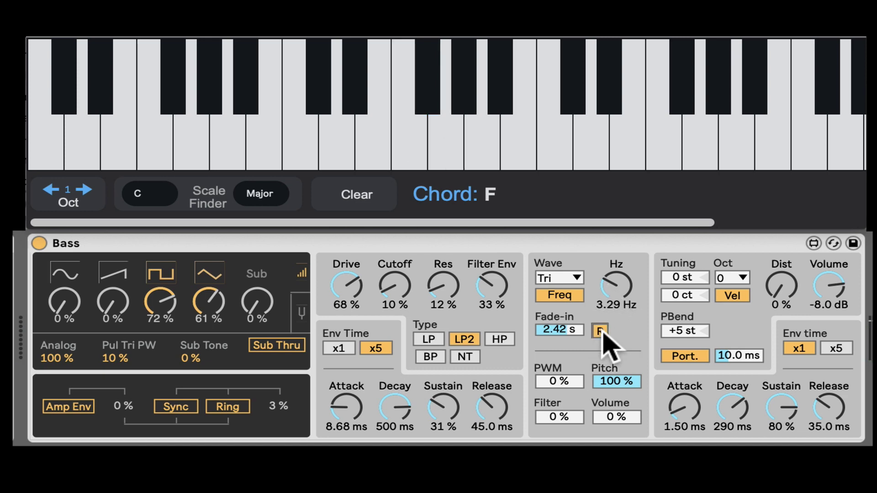
{"action": "left_click_drag", "start_coordinate": [557, 332], "coordinate": [557, 365]}
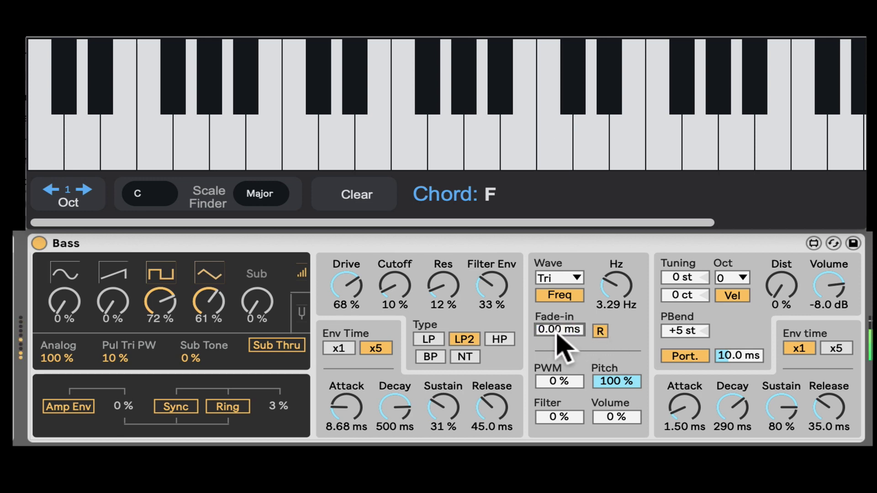
Turn off the LFO's R option
{"action": "left_click", "coordinate": [606, 331]}
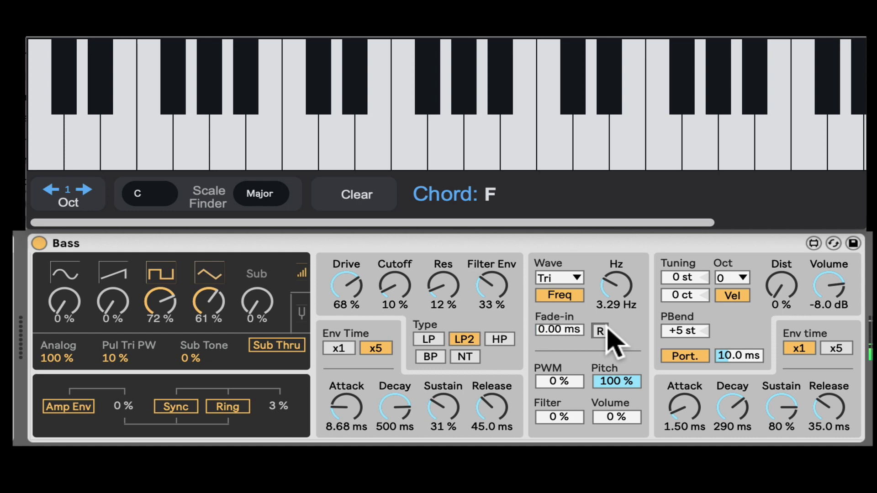
{"action": "left_click", "coordinate": [600, 331]}
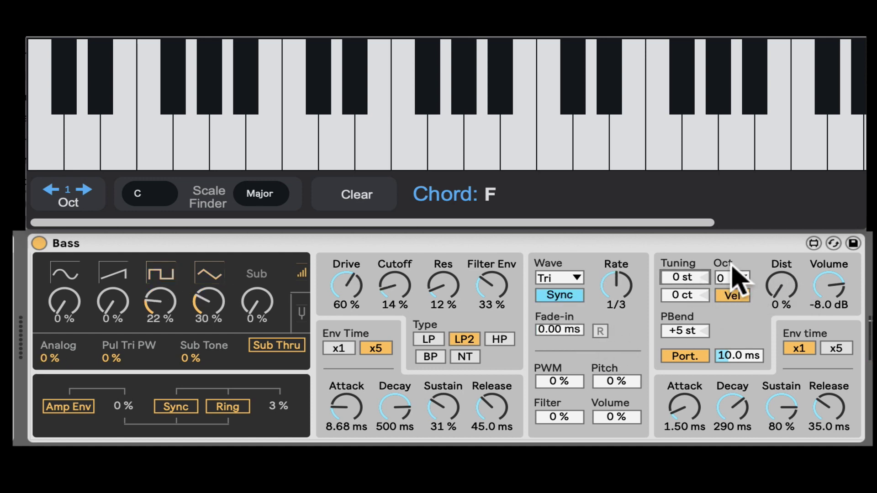
Try a tuning offset of 1 st, reset it to 0 st, and check the octave choices, keeping the octave at 0
{"action": "type", "text": "1"}
{"action": "key", "text": "Return"}
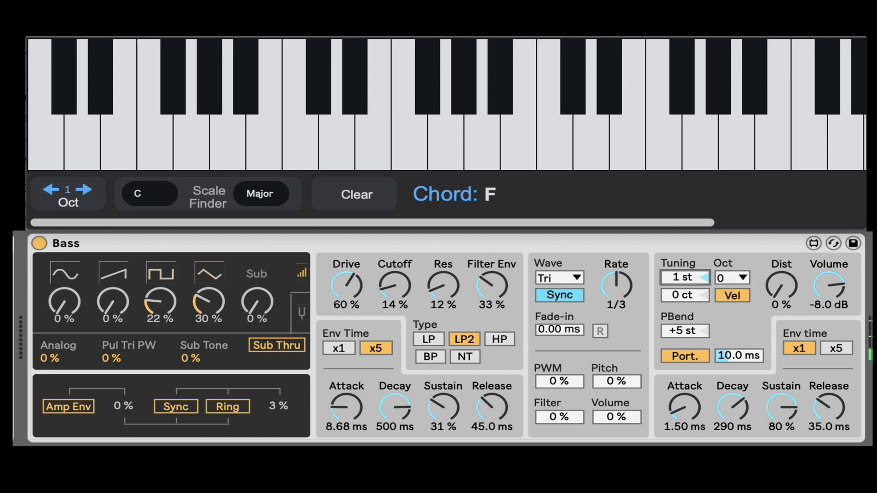
{"action": "double_click", "coordinate": [679, 278]}
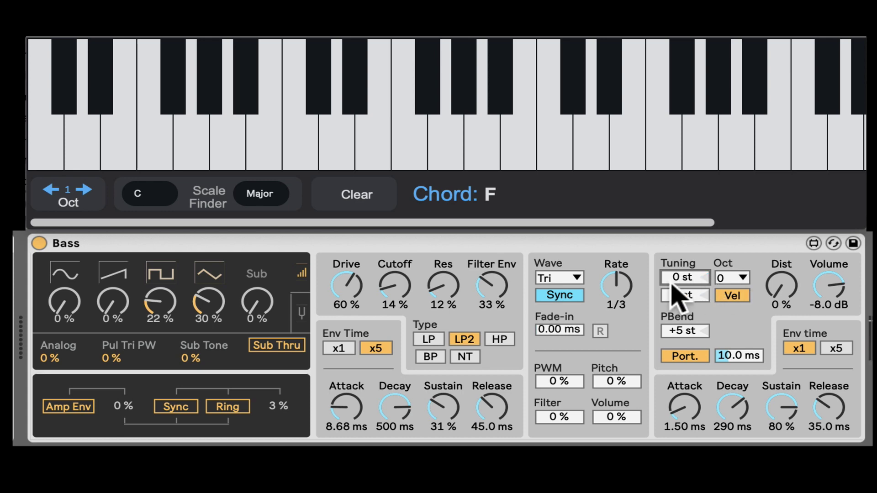
{"action": "left_click", "coordinate": [736, 276]}
{"action": "left_click", "coordinate": [736, 277]}
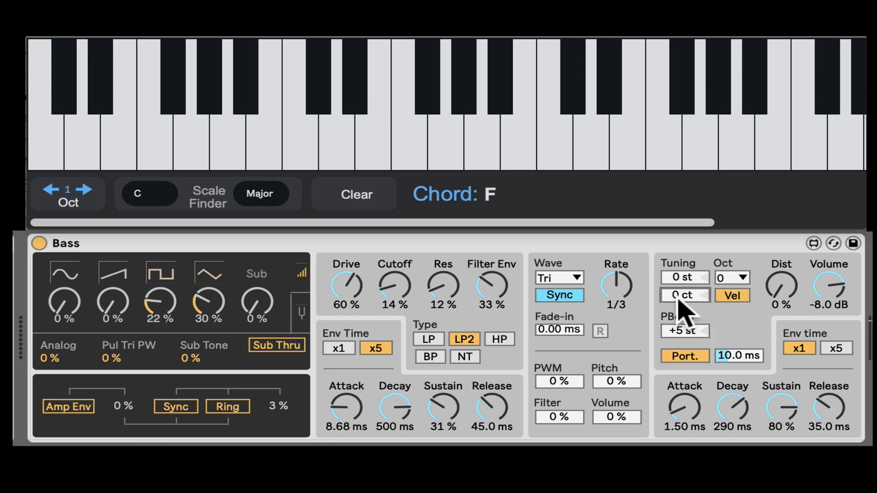
Toggle the Vel option off and on several times, leaving it enabled
{"action": "left_click", "coordinate": [732, 295]}
{"action": "left_click", "coordinate": [732, 295]}
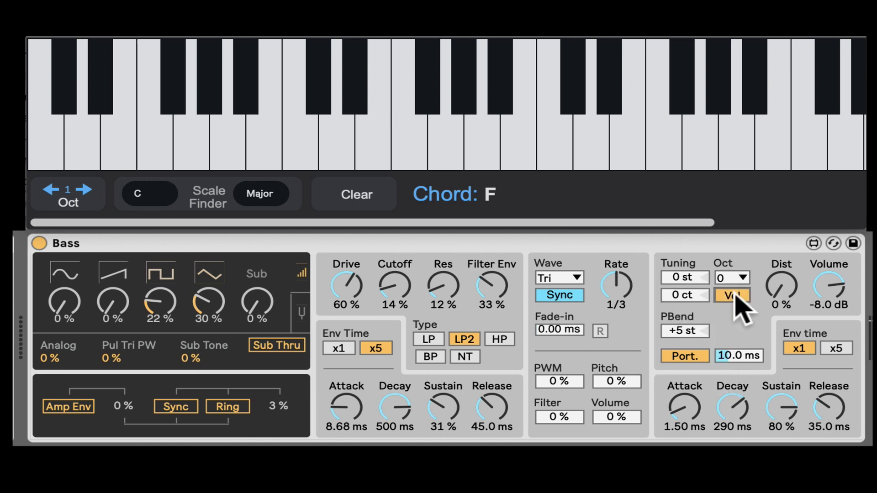
{"action": "left_click", "coordinate": [732, 295]}
{"action": "left_click", "coordinate": [732, 295]}
{"action": "left_click", "coordinate": [732, 296]}
{"action": "left_click", "coordinate": [735, 292]}
Try distortion at 72%, raise the Sub oscillator level to 77%, and bring the distortion down to 26%
{"action": "left_click_drag", "start_coordinate": [765, 287], "coordinate": [779, 258]}
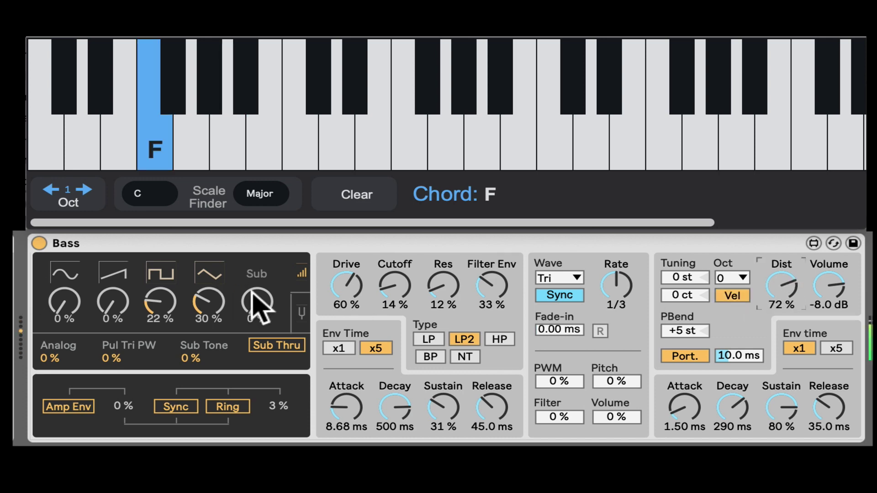
{"action": "left_click_drag", "start_coordinate": [254, 297], "coordinate": [255, 244]}
{"action": "left_click", "coordinate": [773, 311]}
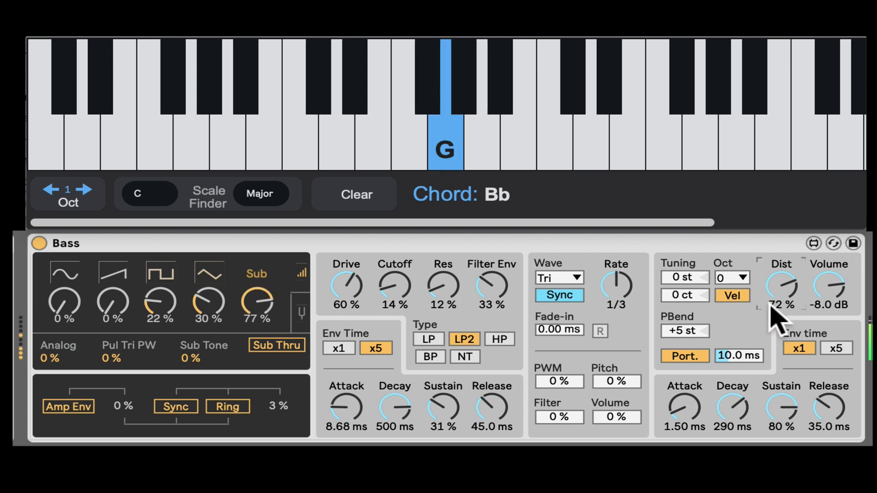
{"action": "left_click_drag", "start_coordinate": [773, 310], "coordinate": [772, 340]}
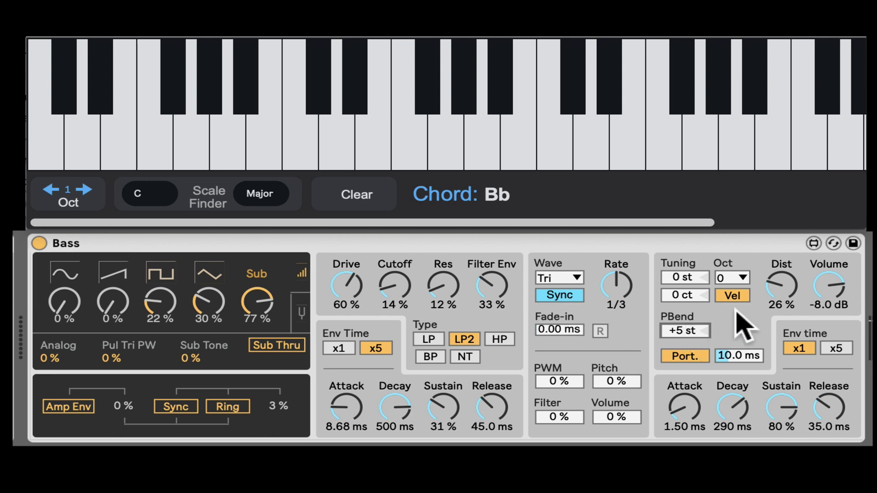
Set the pitch bend range to +24 st, and try the amp envelope time at x5 before returning it to x1
{"action": "left_click_drag", "start_coordinate": [676, 336], "coordinate": [676, 311]}
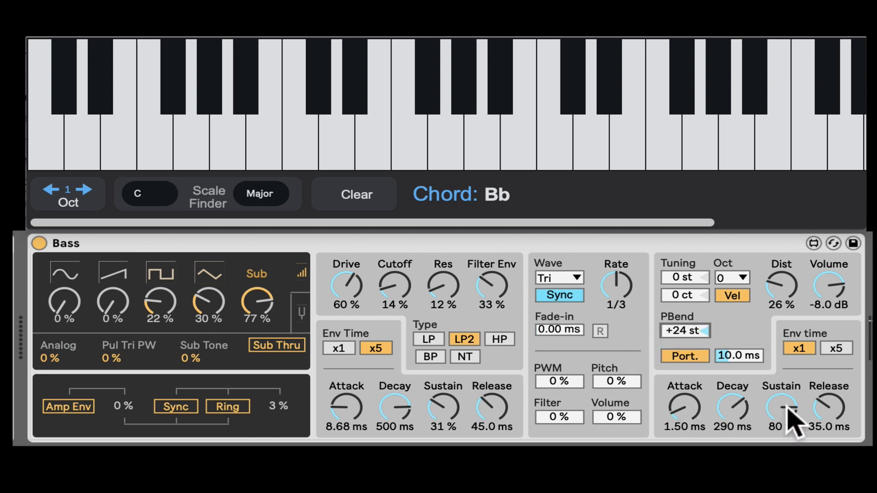
{"action": "left_click", "coordinate": [836, 348]}
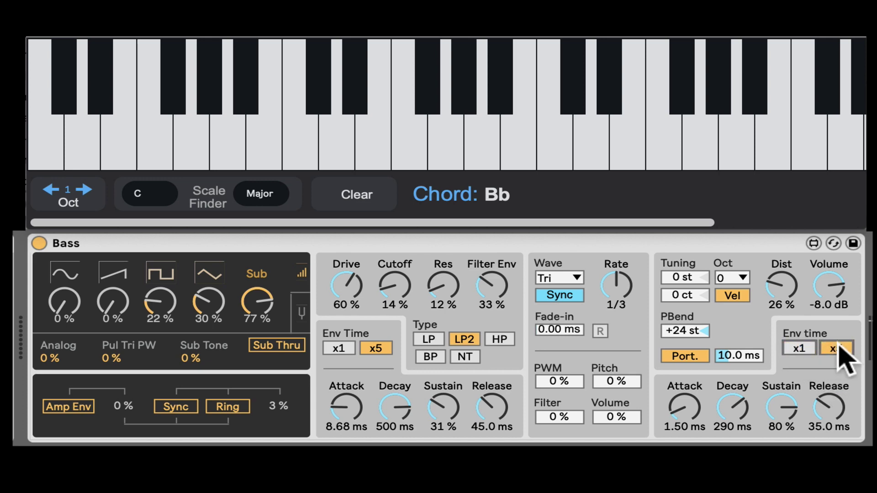
{"action": "left_click", "coordinate": [798, 348]}
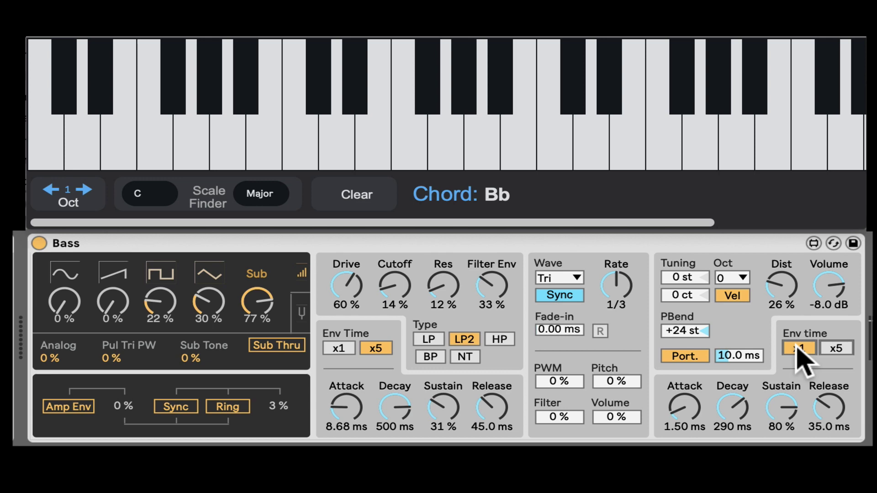
Compare the Glide and Port. modes, set the portamento time to 119 ms, and choose Glide
{"action": "left_click", "coordinate": [688, 357]}
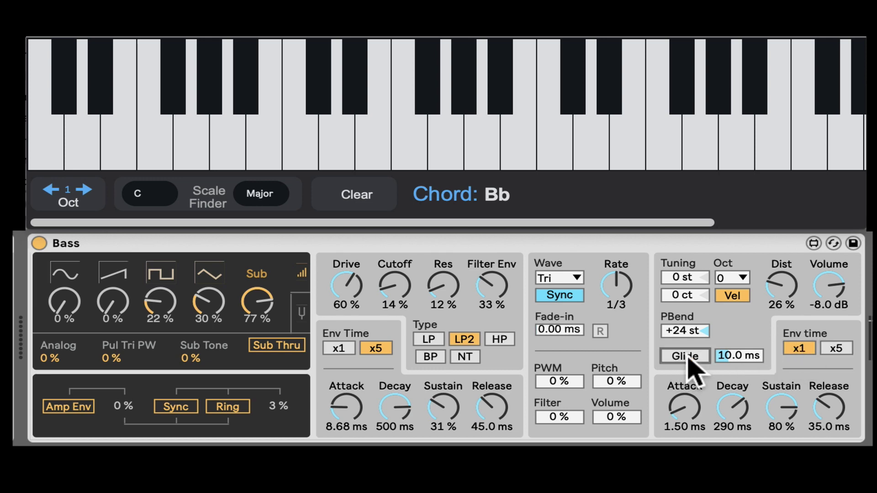
{"action": "left_click", "coordinate": [688, 356]}
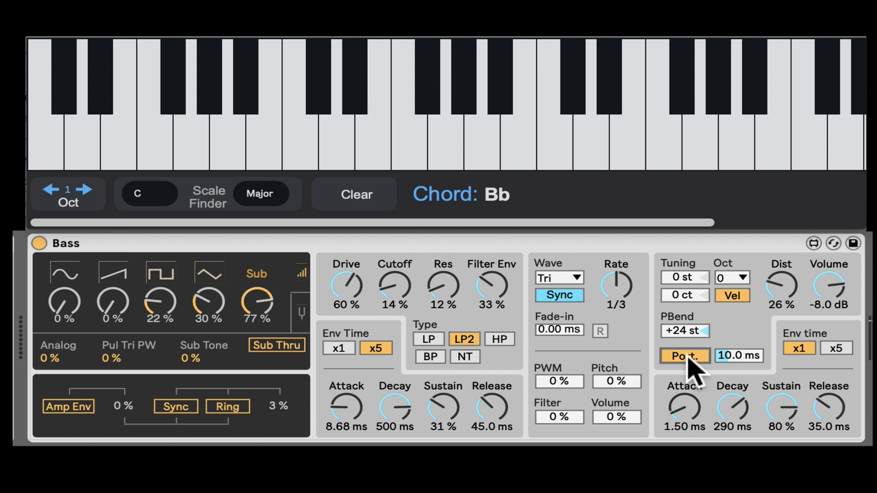
{"action": "mouse_move", "coordinate": [725, 356]}
{"action": "left_mouse_down"}
{"action": "mouse_move", "coordinate": [725, 329]}
{"action": "mouse_move", "coordinate": [727, 357]}
{"action": "left_mouse_up"}
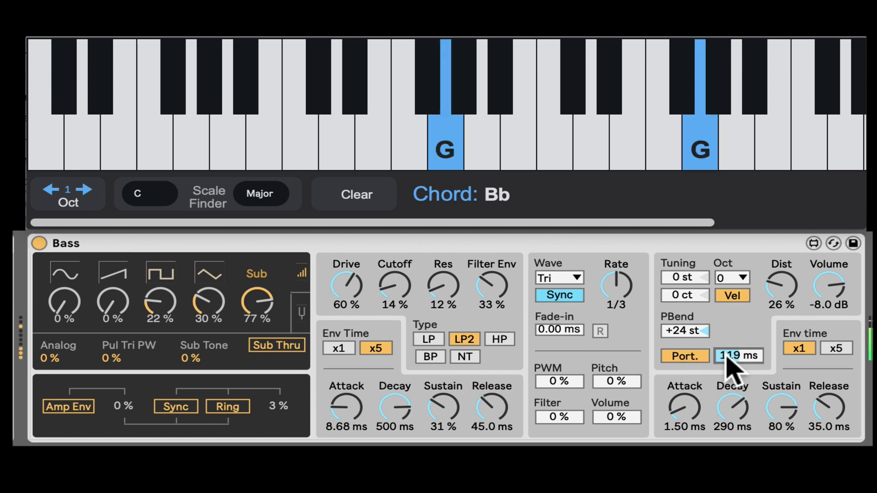
{"action": "left_click", "coordinate": [673, 360]}
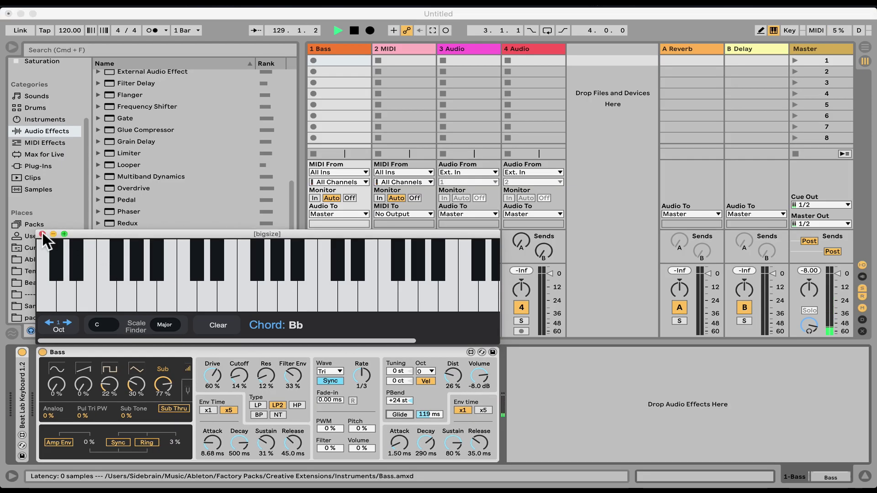
Close the floating keyboard window and expand the Bass preset folder under the Creative Extensions pack's Instruments
{"action": "left_click", "coordinate": [42, 233]}
{"action": "left_click", "coordinate": [28, 223]}
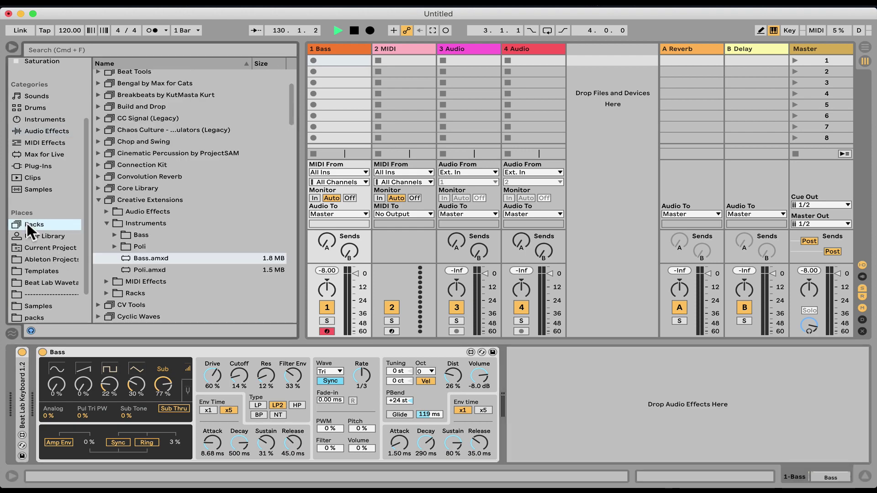
{"action": "scroll", "coordinate": [137, 215], "scroll_direction": "down", "scroll_amount": 1}
{"action": "left_click", "coordinate": [120, 223]}
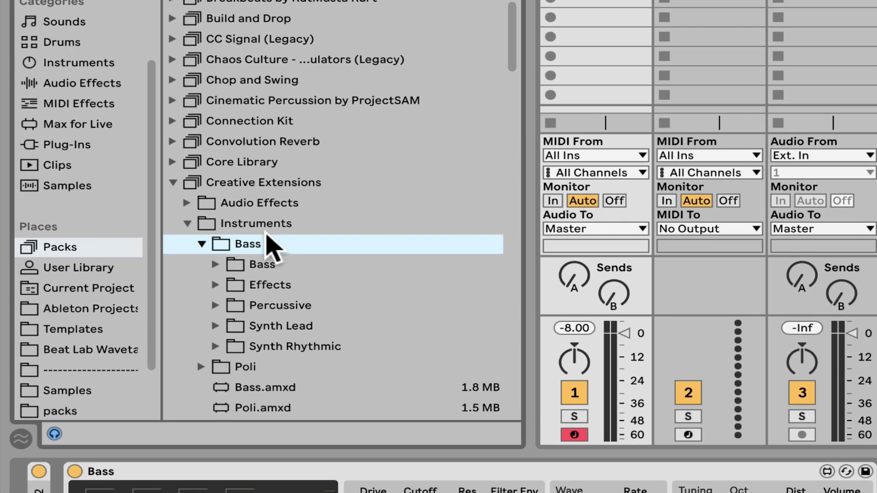